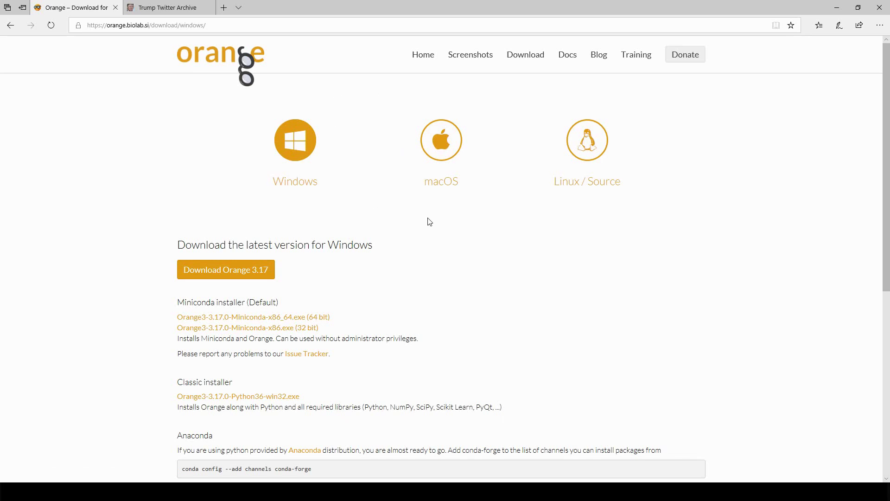
Review the Orange 3.17 Windows download page and its address in Edge.
{"action": "key", "text": "ctrl+l"}
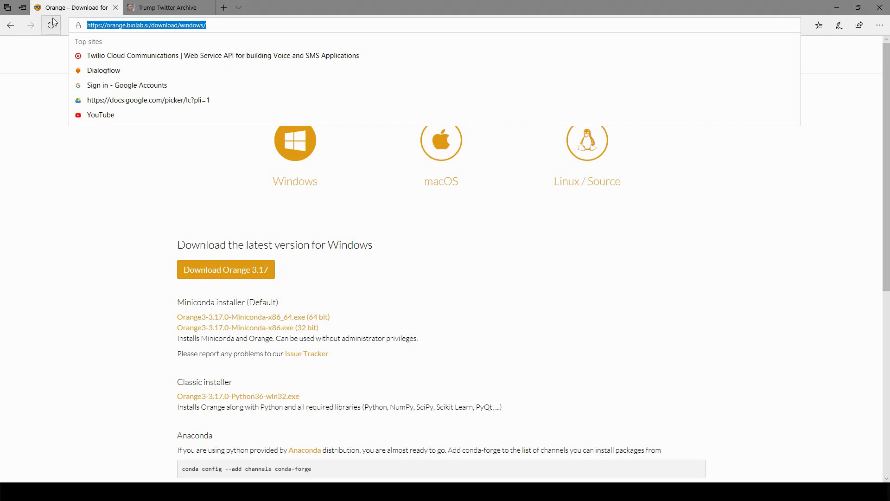
{"action": "left_click", "coordinate": [301, 211]}
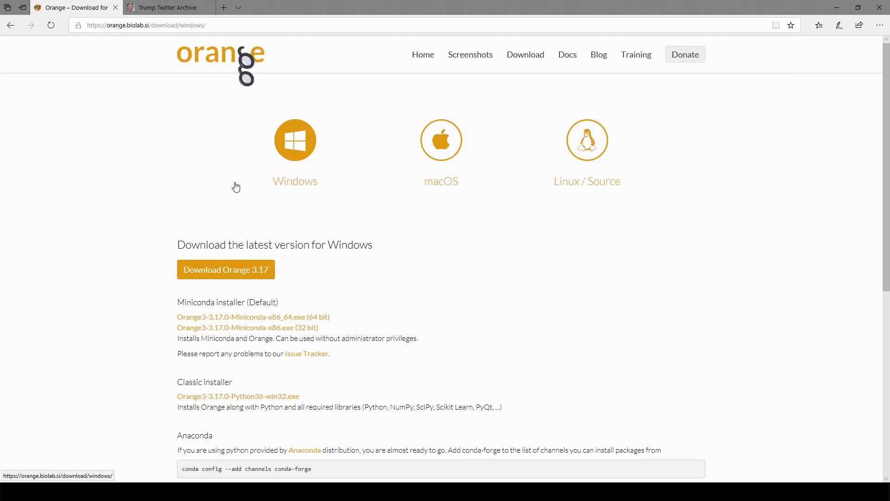
Switch to the Trump Twitter Archive tab to view the tweet archive list.
{"action": "left_click", "coordinate": [159, 4]}
{"action": "left_click", "coordinate": [133, 26]}
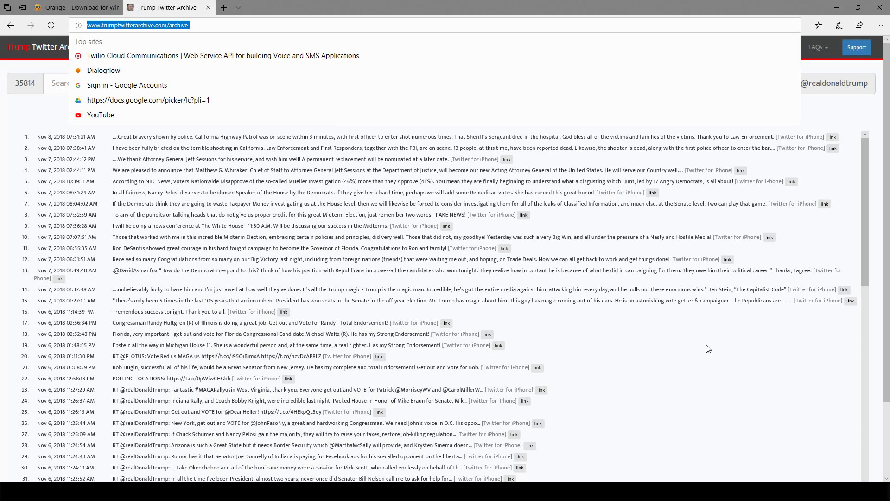
{"action": "left_click", "coordinate": [675, 344]}
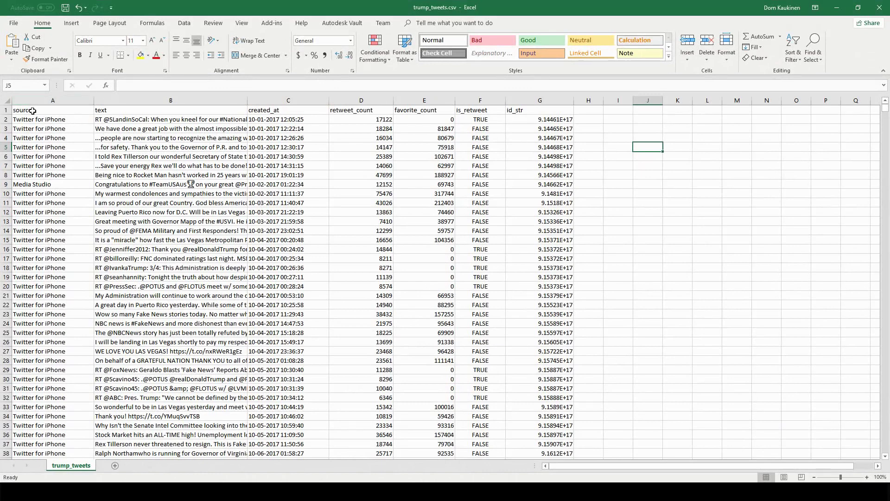
{"action": "left_click_drag", "start_coordinate": [32, 110], "coordinate": [557, 258]}
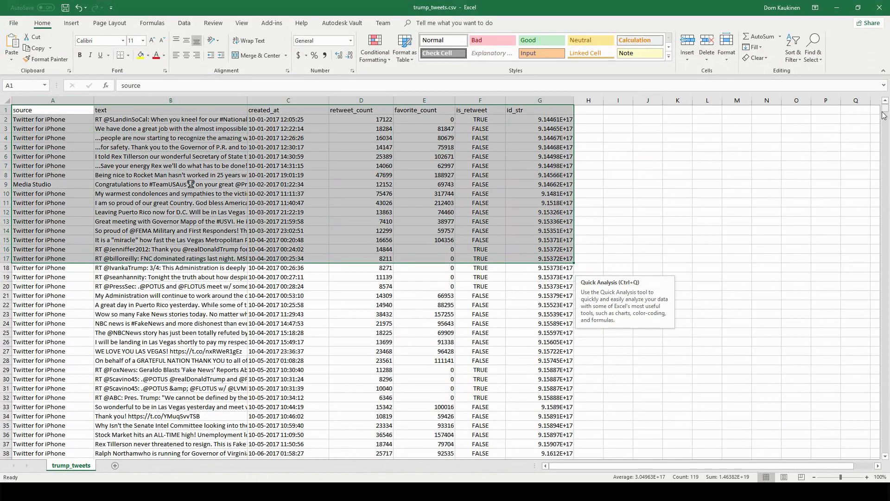
{"action": "left_click_drag", "start_coordinate": [884, 115], "coordinate": [858, 74]}
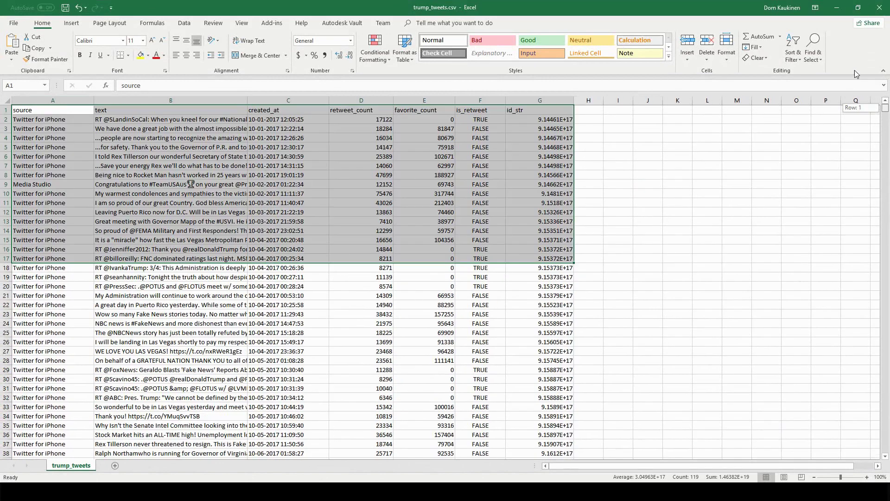
{"action": "left_click", "coordinate": [183, 184]}
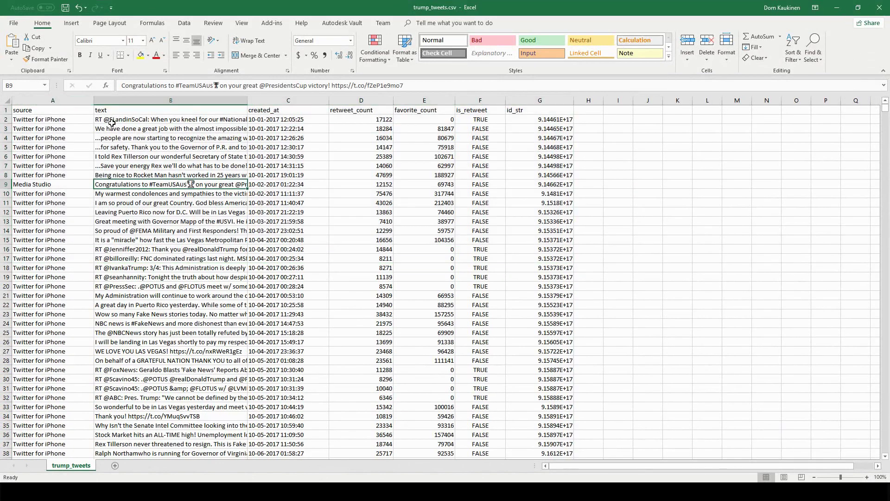
{"action": "left_click", "coordinate": [44, 101]}
{"action": "left_click", "coordinate": [274, 100]}
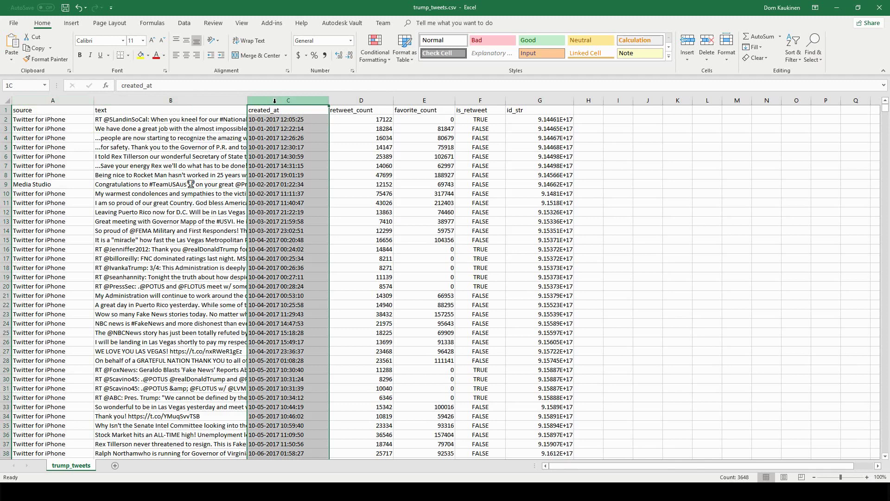
{"action": "left_click", "coordinate": [366, 101]}
{"action": "left_click", "coordinate": [419, 101]}
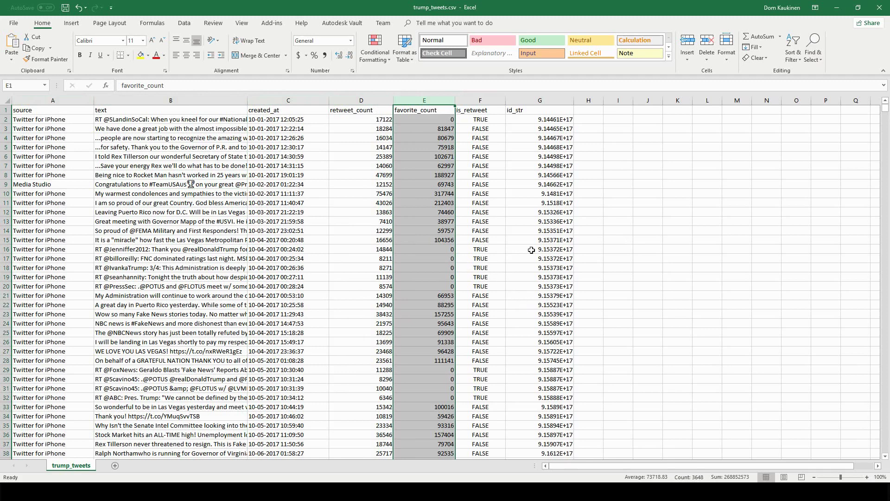
{"action": "left_click", "coordinate": [635, 238]}
{"action": "left_click", "coordinate": [207, 389]}
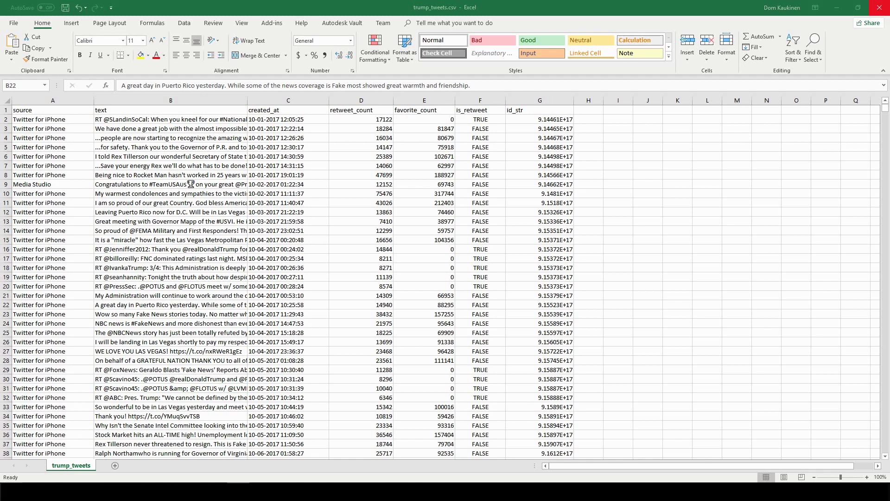
Search the Start menu for 'oran' and run Orange as administrator.
{"action": "key", "text": "super"}
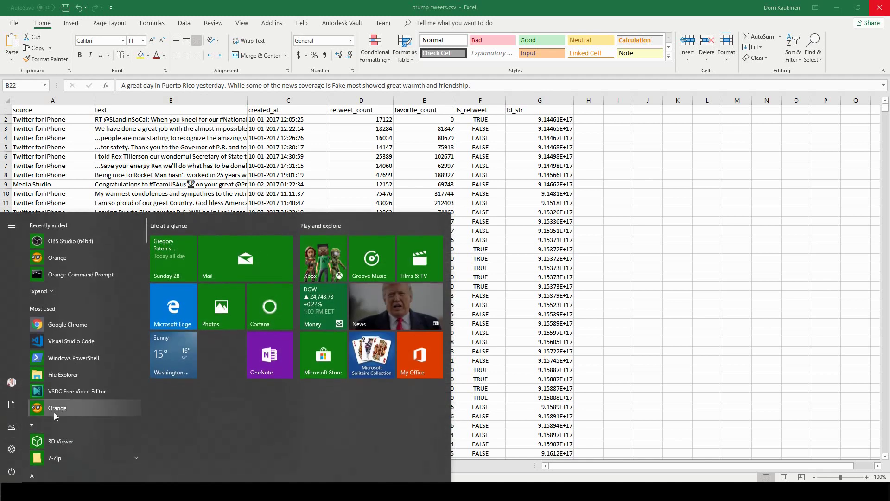
{"action": "type", "text": "oran"}
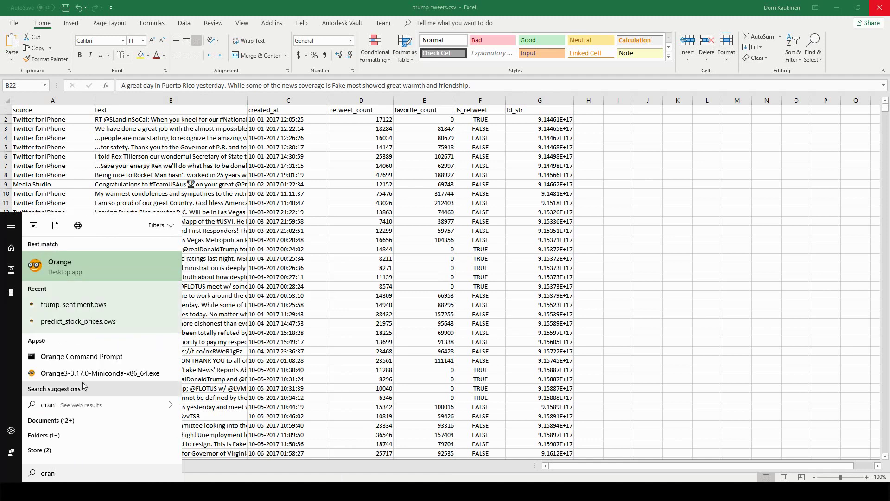
{"action": "right_click", "coordinate": [74, 268]}
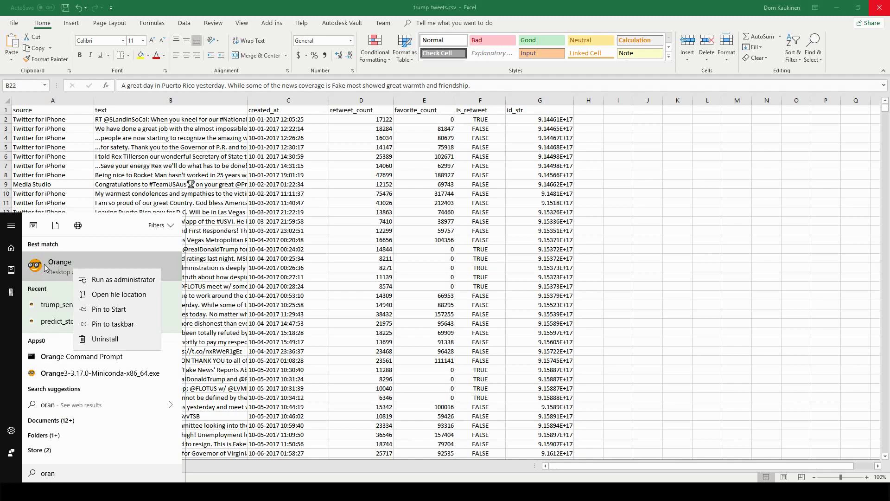
{"action": "left_click", "coordinate": [118, 280]}
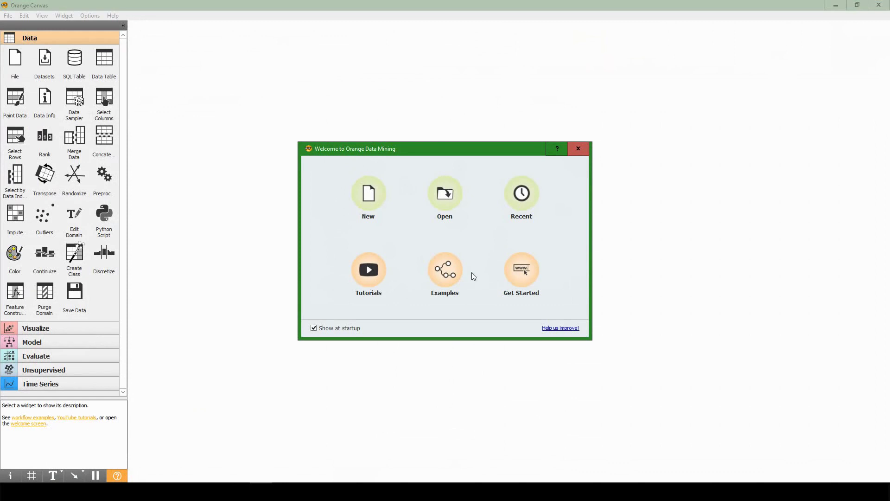
Start a new workflow, then install the Text add-on through the Add-ons manager, filtered by 'text'.
{"action": "left_click", "coordinate": [371, 194]}
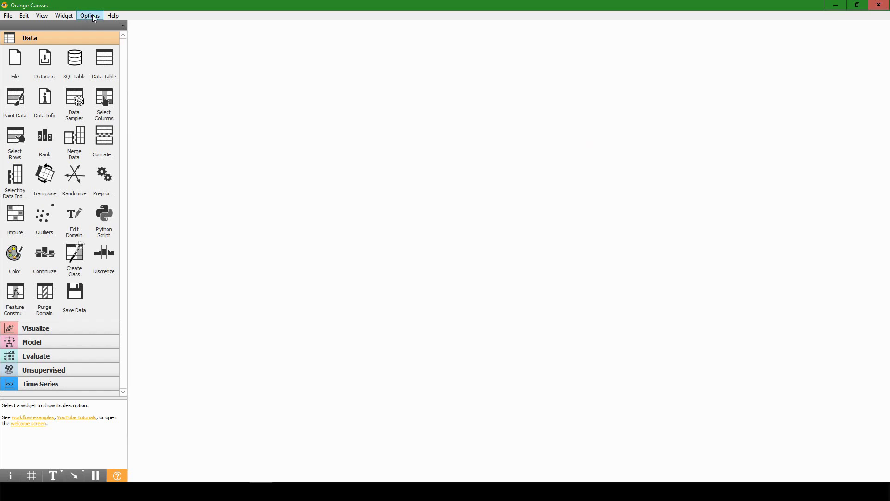
{"action": "left_click", "coordinate": [87, 18]}
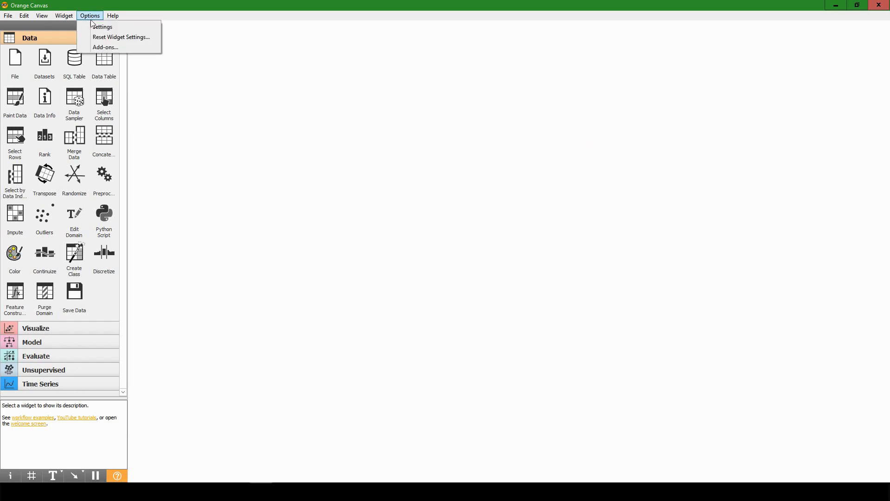
{"action": "left_click", "coordinate": [102, 47]}
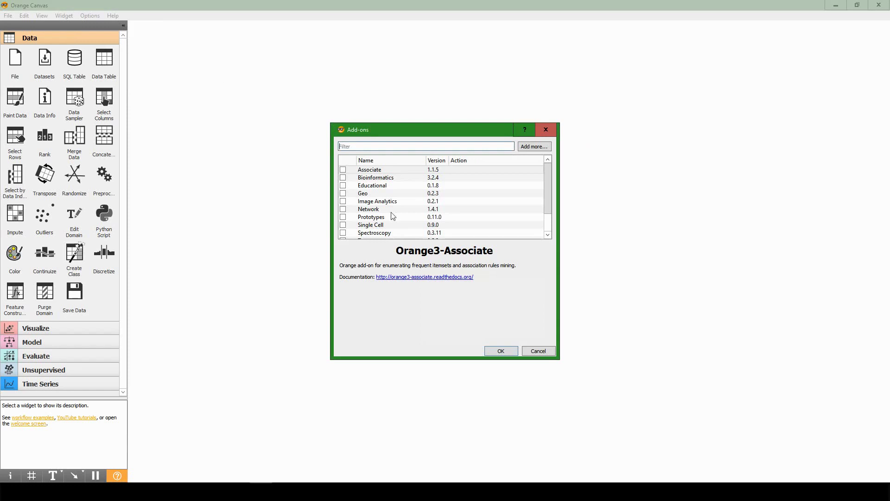
{"action": "left_click", "coordinate": [405, 150]}
{"action": "type", "text": "text"}
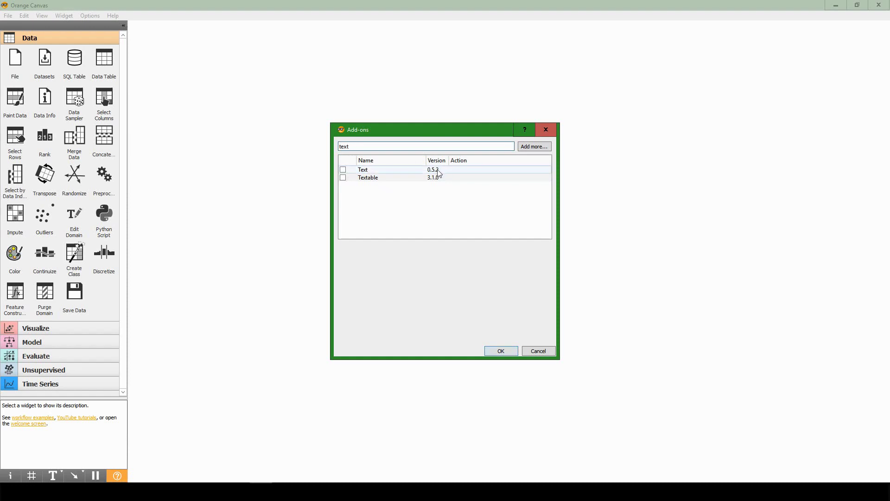
{"action": "left_click", "coordinate": [344, 169]}
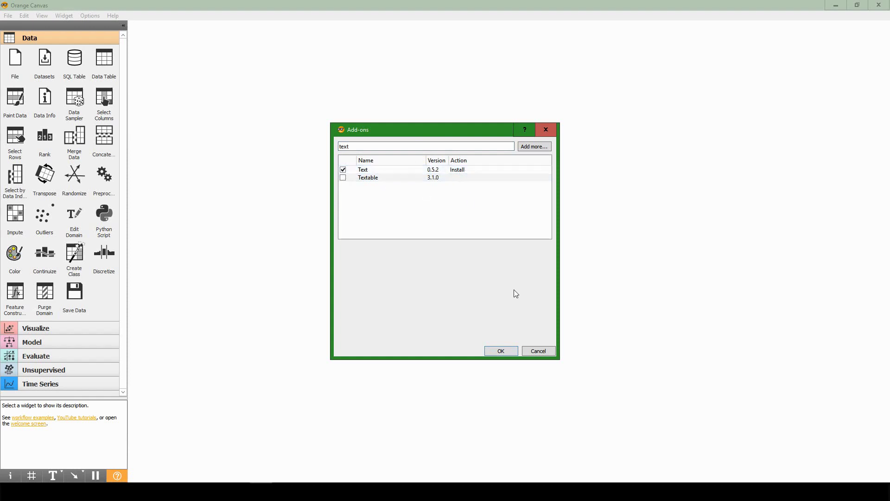
{"action": "left_click", "coordinate": [504, 351]}
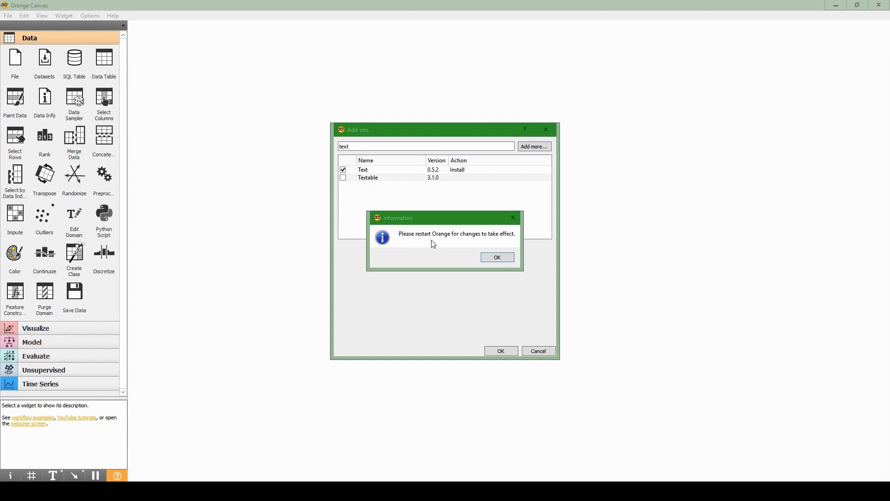
Acknowledge the restart notice, restart Orange and begin a new empty workflow.
{"action": "left_click", "coordinate": [497, 258]}
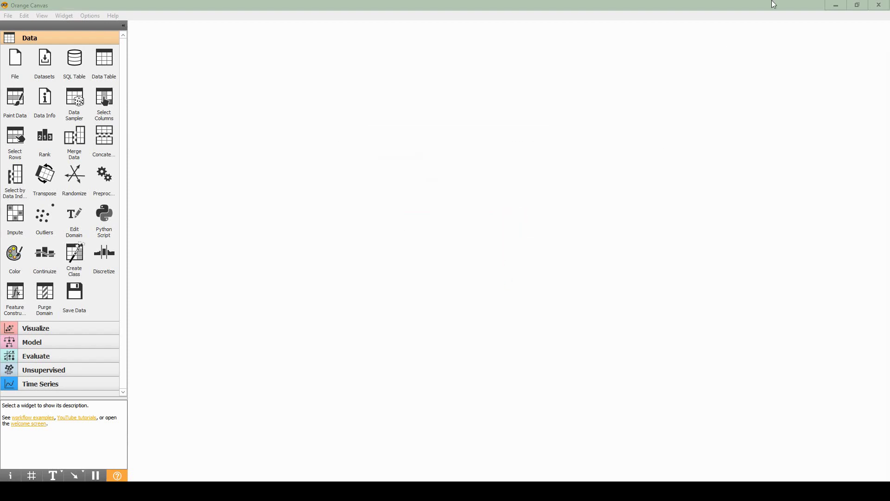
{"action": "left_click", "coordinate": [879, 5]}
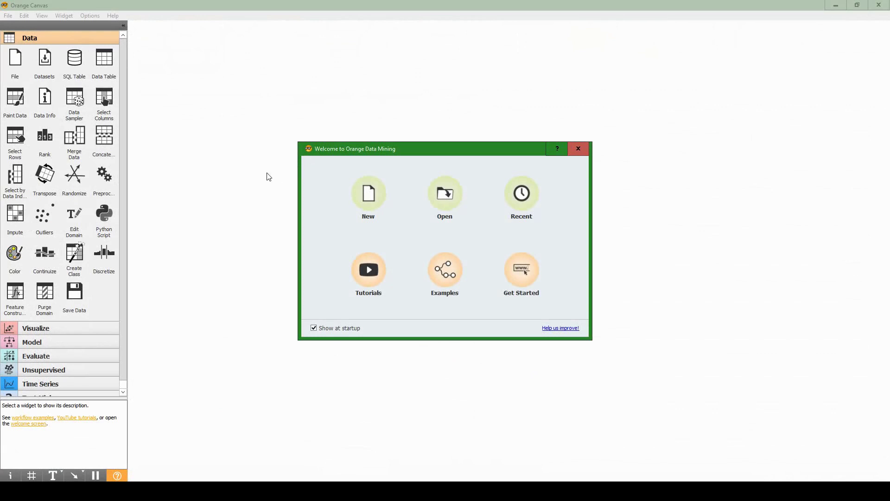
{"action": "left_click", "coordinate": [370, 192]}
{"action": "right_click", "coordinate": [371, 189]}
{"action": "key", "text": "Down"}
{"action": "key", "text": "Down"}
{"action": "left_click", "coordinate": [559, 187]}
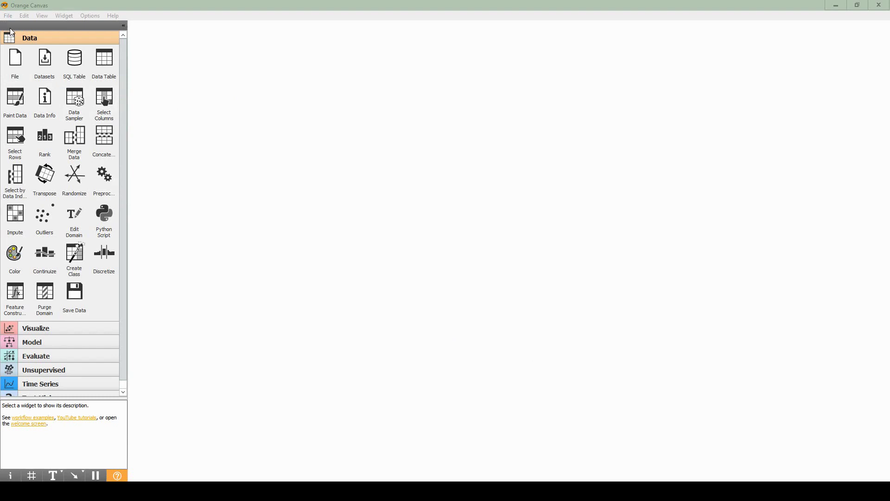
Add Corpus, Sentiment Analysis and Corpus Viewer widgets from Text Mining to the canvas.
{"action": "scroll", "coordinate": [13, 49], "scroll_direction": "down", "scroll_amount": 1}
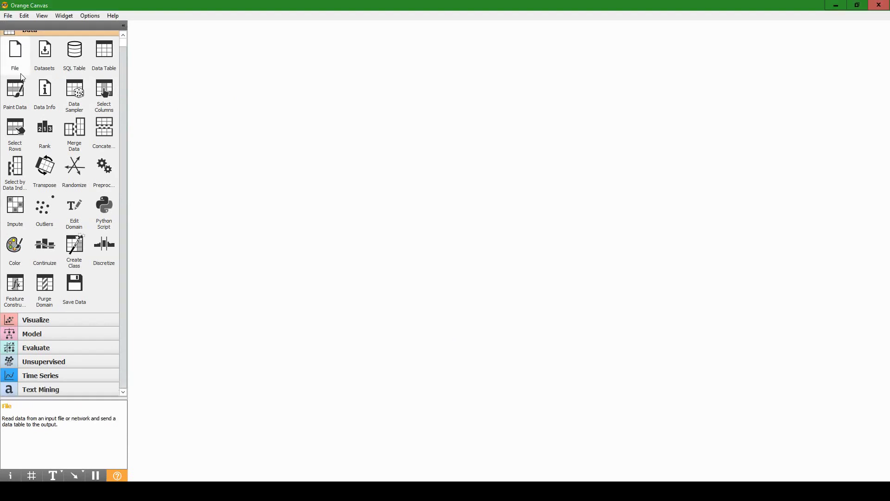
{"action": "left_click", "coordinate": [34, 388]}
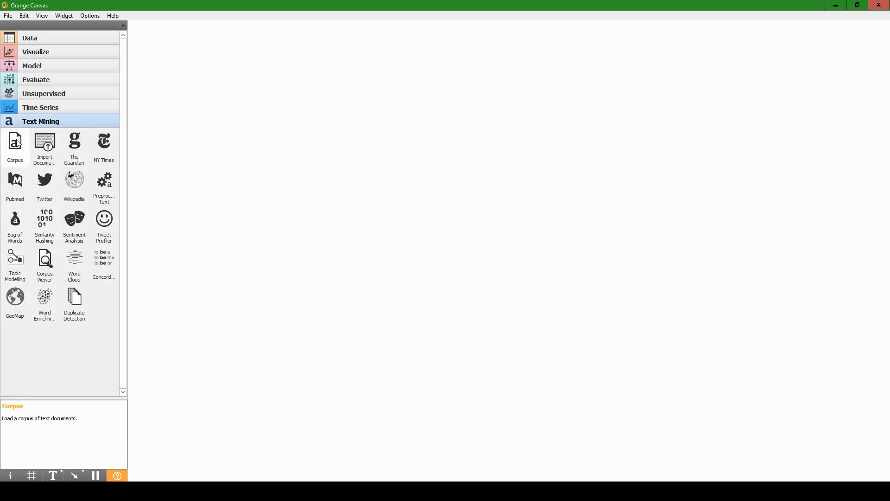
{"action": "left_click_drag", "start_coordinate": [17, 142], "coordinate": [357, 103]}
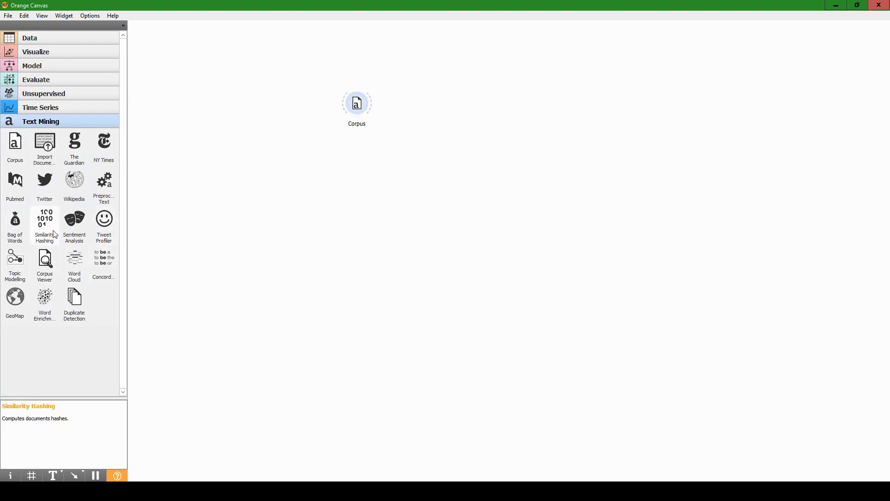
{"action": "left_click_drag", "start_coordinate": [74, 225], "coordinate": [455, 95]}
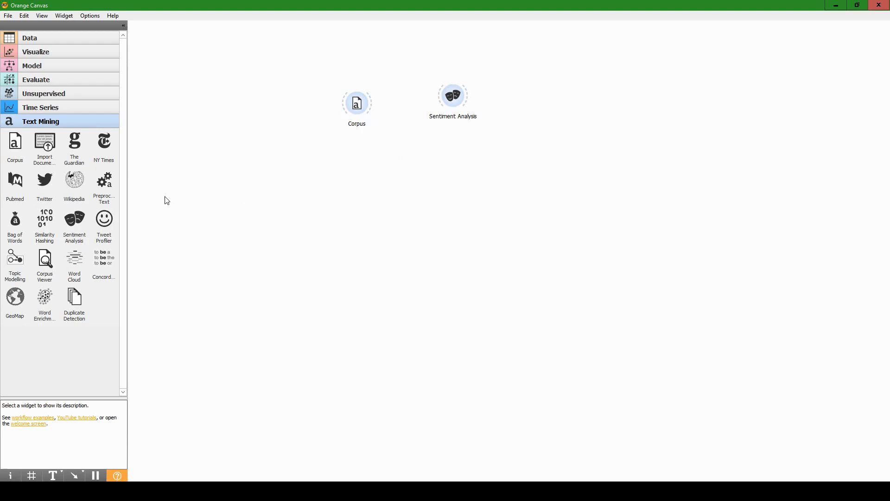
{"action": "left_click_drag", "start_coordinate": [55, 287], "coordinate": [532, 58]}
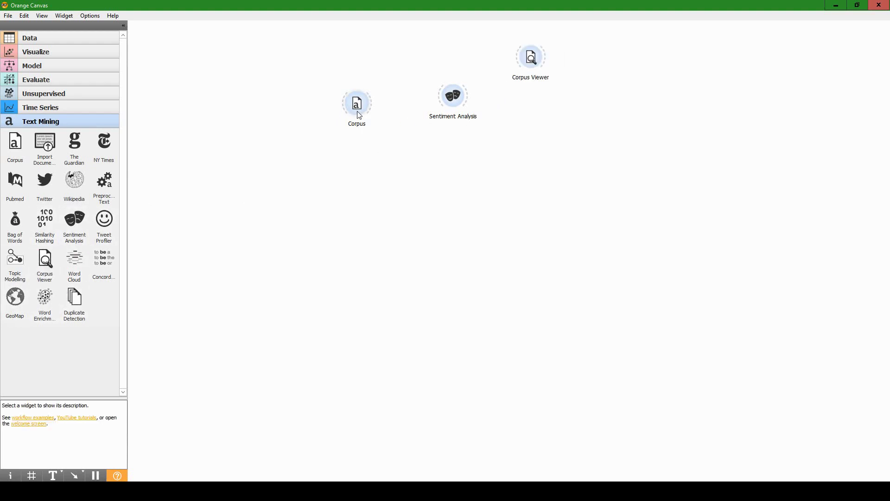
Arrange the three nodes closer together and connect Corpus to Sentiment Analysis.
{"action": "left_click_drag", "start_coordinate": [357, 103], "coordinate": [280, 138]}
{"action": "left_click_drag", "start_coordinate": [461, 96], "coordinate": [388, 139]}
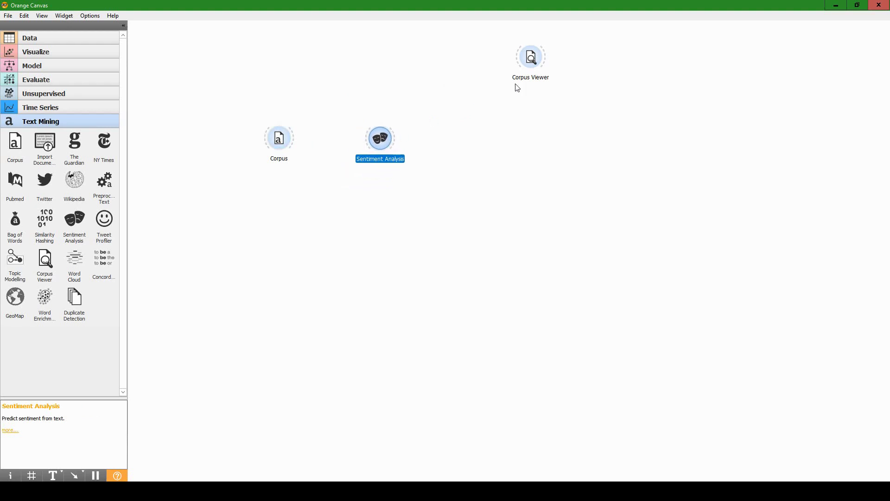
{"action": "left_click_drag", "start_coordinate": [546, 60], "coordinate": [486, 89]}
{"action": "left_click", "coordinate": [597, 174]}
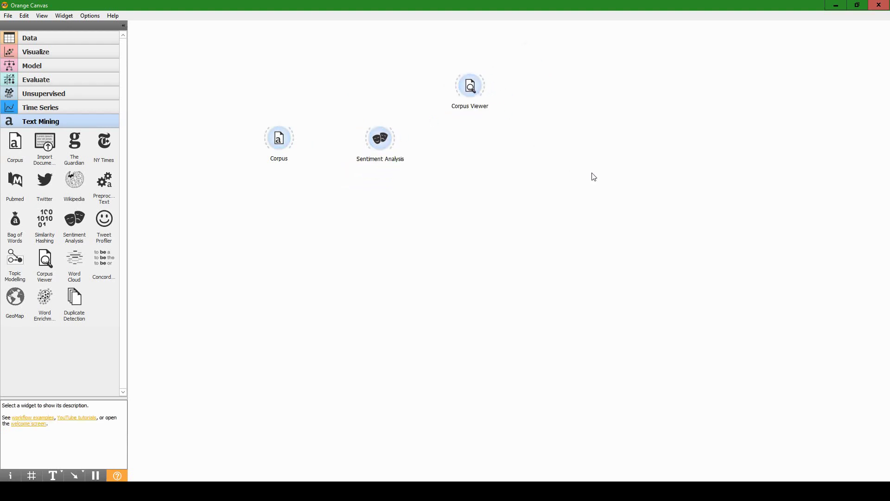
{"action": "left_click_drag", "start_coordinate": [286, 143], "coordinate": [378, 150]}
Keep trump_tweets.csv as the Corpus file, with text as the used feature.
{"action": "double_click", "coordinate": [278, 141]}
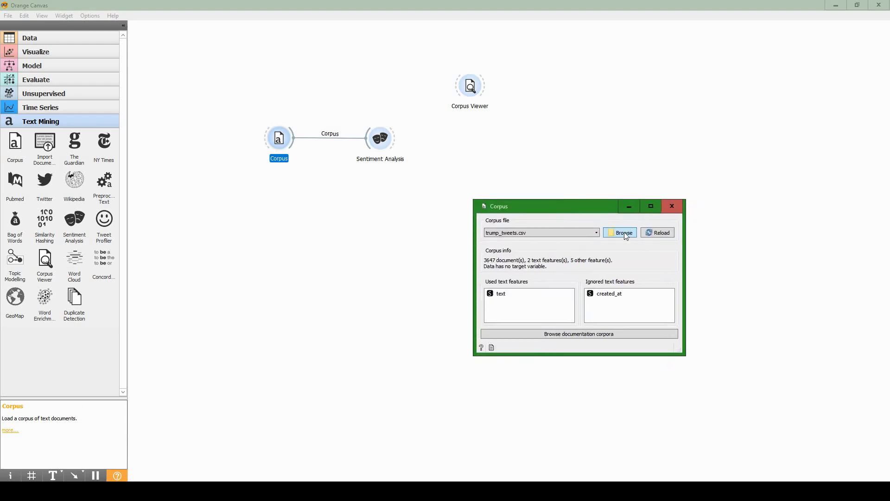
{"action": "left_click", "coordinate": [541, 233]}
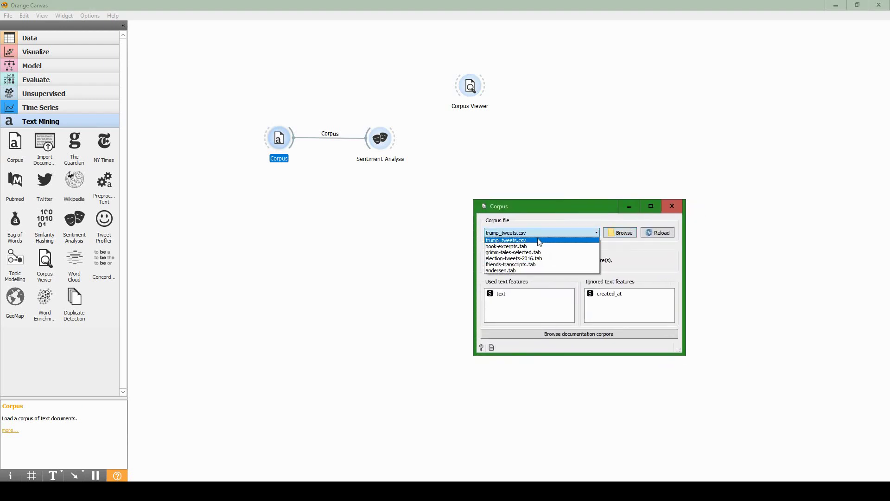
{"action": "left_click", "coordinate": [537, 242]}
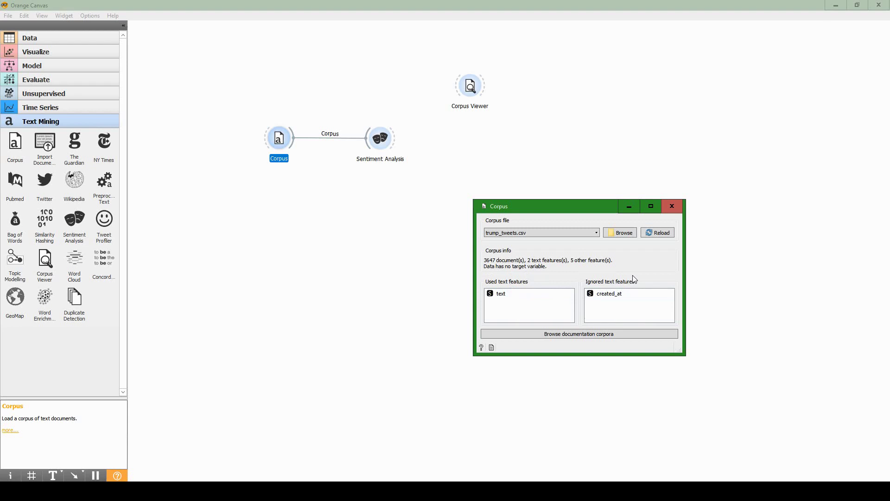
{"action": "left_click", "coordinate": [522, 295]}
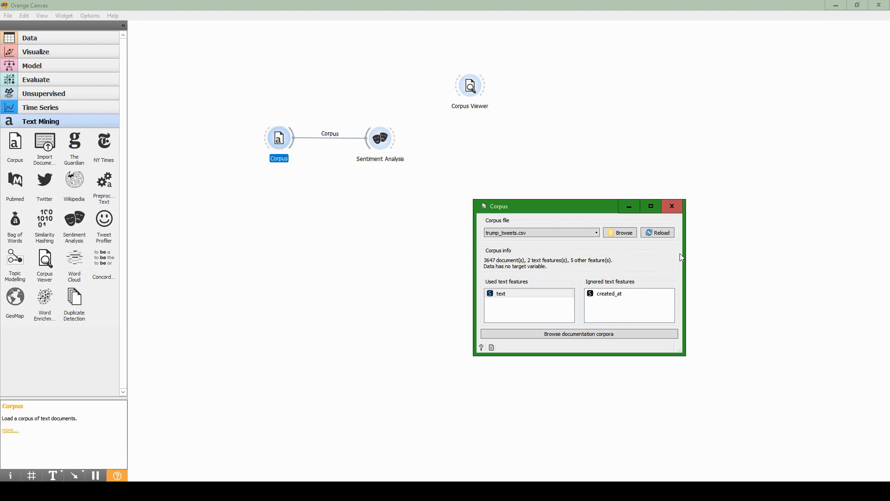
Close Corpus, then leave Sentiment Analysis on the Liu Hu method with English language.
{"action": "left_click", "coordinate": [672, 206]}
{"action": "double_click", "coordinate": [367, 158]}
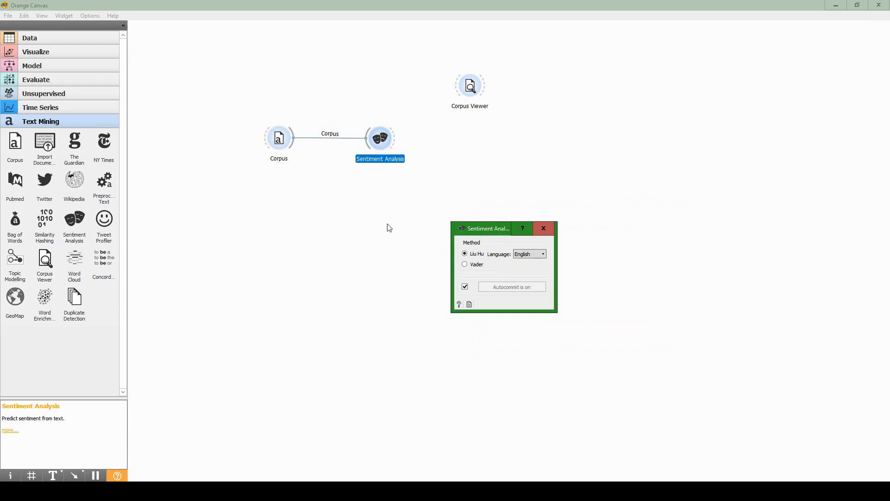
{"action": "left_click_drag", "start_coordinate": [499, 236], "coordinate": [443, 165]}
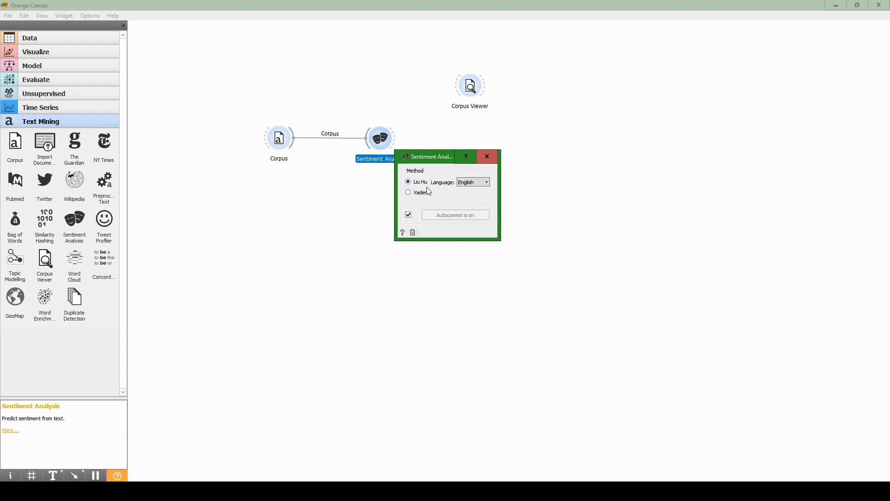
{"action": "left_click", "coordinate": [473, 183]}
{"action": "left_click", "coordinate": [473, 182]}
{"action": "left_click", "coordinate": [472, 182]}
{"action": "left_click", "coordinate": [467, 179]}
Add a Select Columns node from Data, fed by Sentiment Analysis, and open its settings.
{"action": "left_click", "coordinate": [486, 156]}
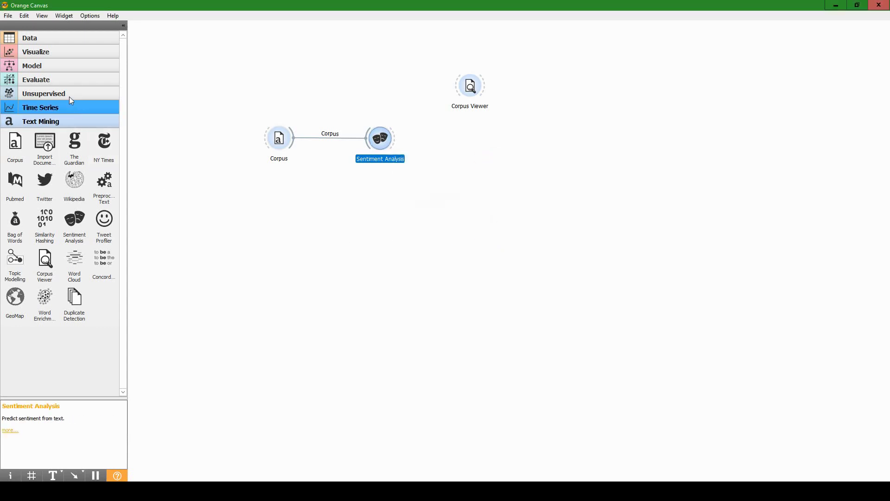
{"action": "left_click", "coordinate": [48, 37]}
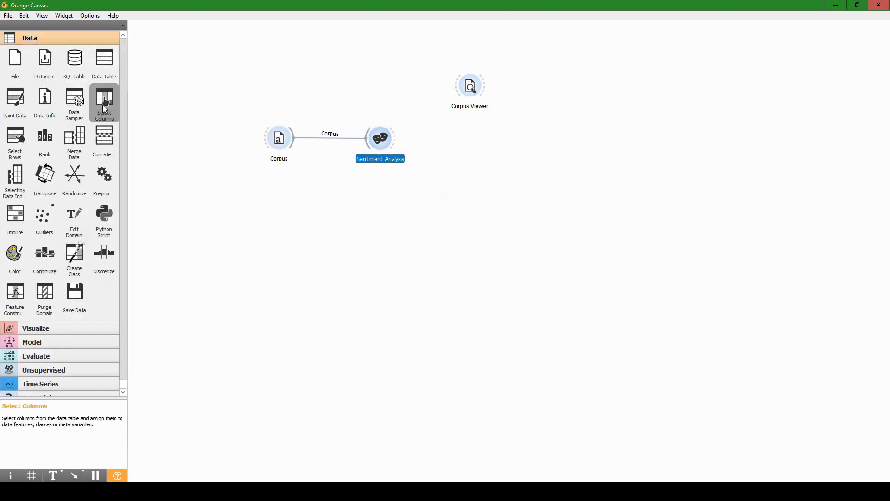
{"action": "left_click_drag", "start_coordinate": [102, 105], "coordinate": [481, 135]}
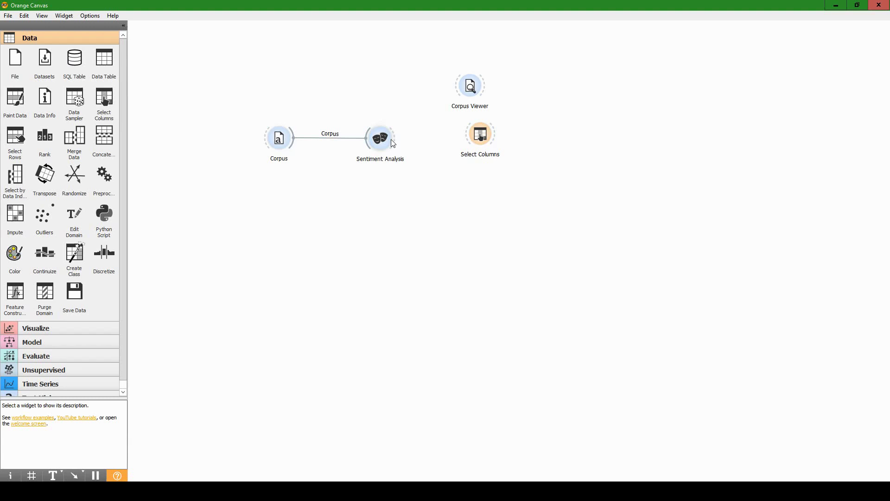
{"action": "left_click_drag", "start_coordinate": [394, 143], "coordinate": [479, 137]}
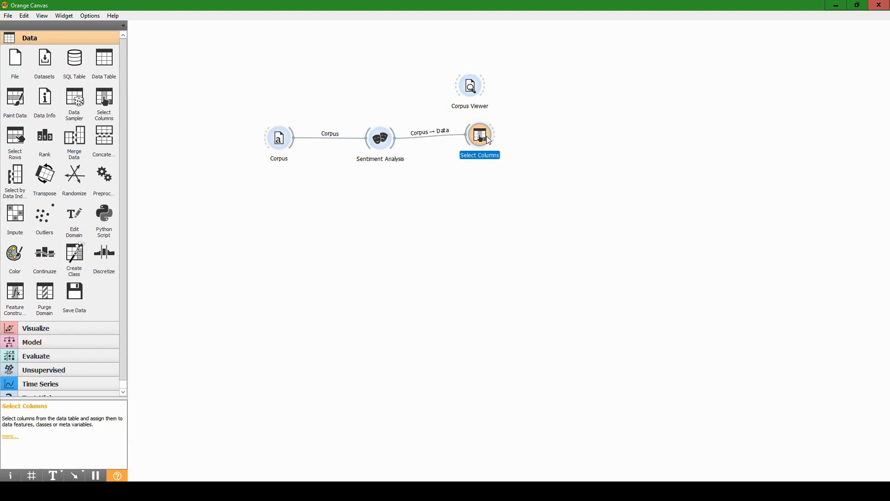
{"action": "double_click", "coordinate": [479, 138]}
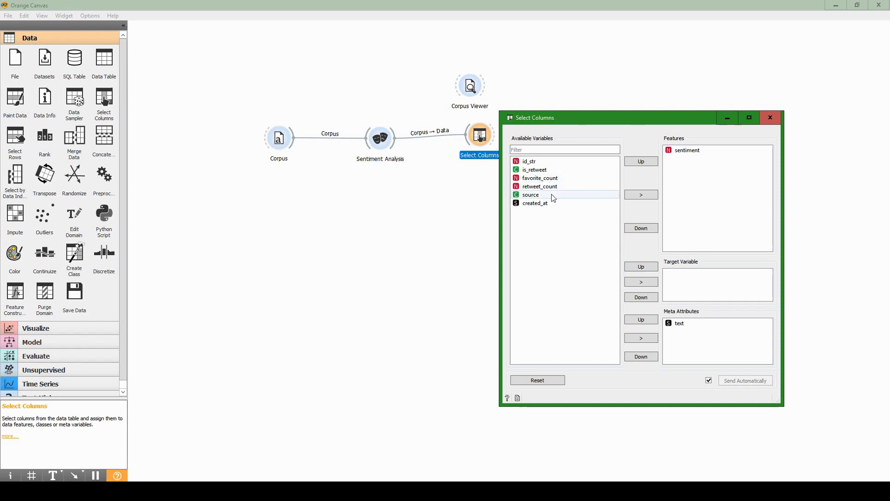
Move five variables, including id_str, source and retweet_count, into Features.
{"action": "left_click", "coordinate": [534, 161]}
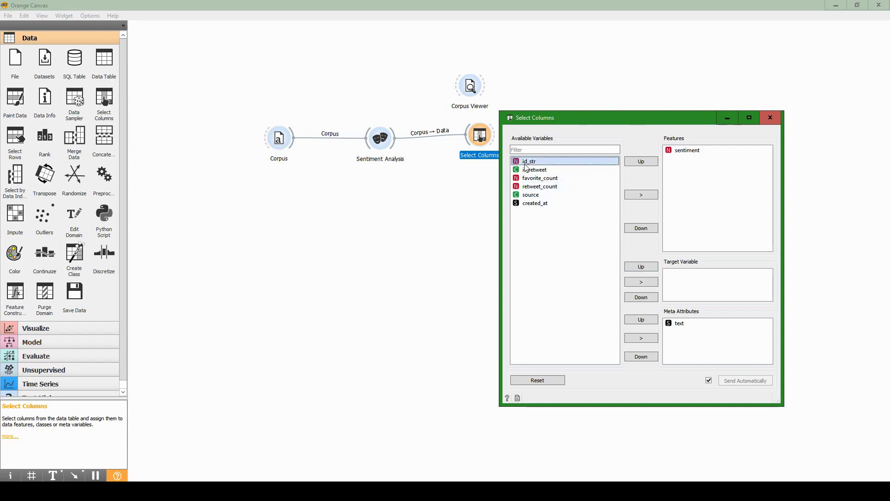
{"action": "left_click", "coordinate": [534, 204], "text": "shift"}
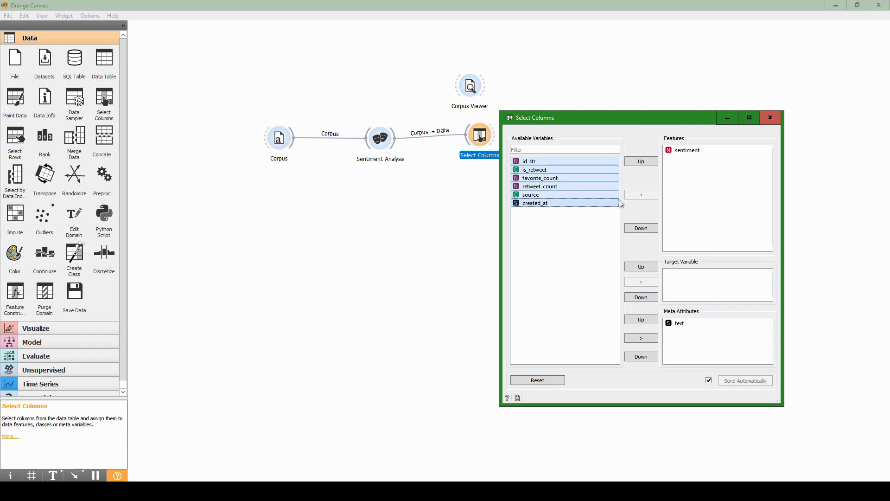
{"action": "left_click", "coordinate": [577, 195]}
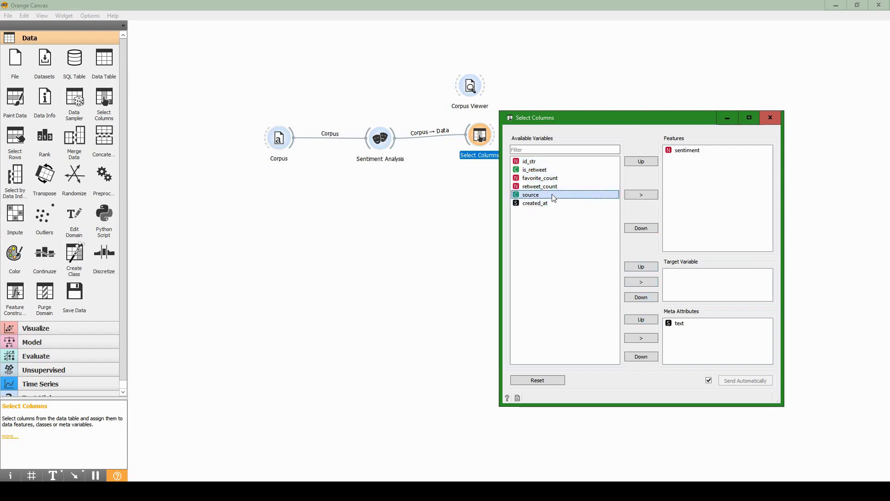
{"action": "left_click", "coordinate": [529, 161], "text": "ctrl"}
{"action": "left_click", "coordinate": [579, 186], "text": "ctrl+shift"}
{"action": "left_click", "coordinate": [641, 195]}
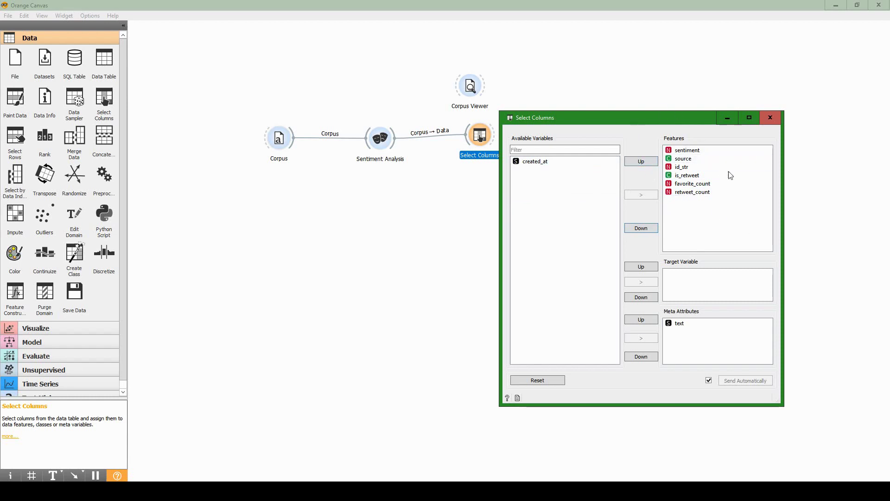
Remove those five variables from Features, leaving only sentiment with text as meta.
{"action": "left_click", "coordinate": [691, 151]}
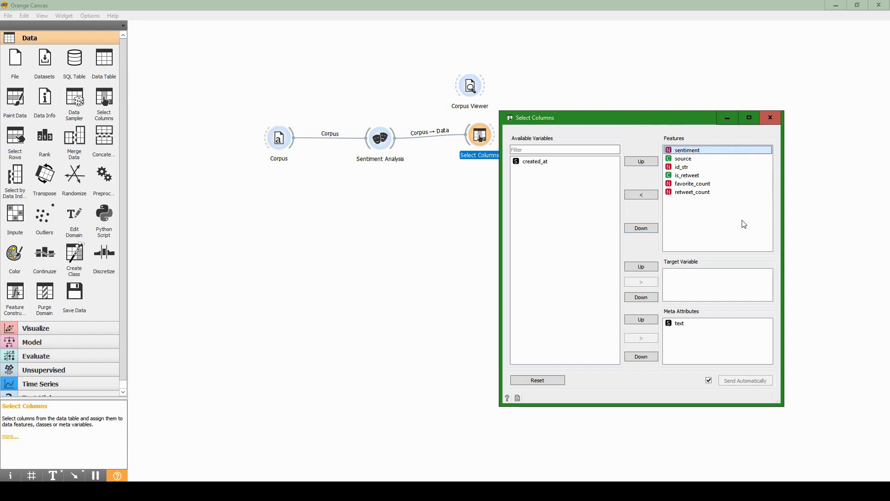
{"action": "left_click", "coordinate": [687, 158]}
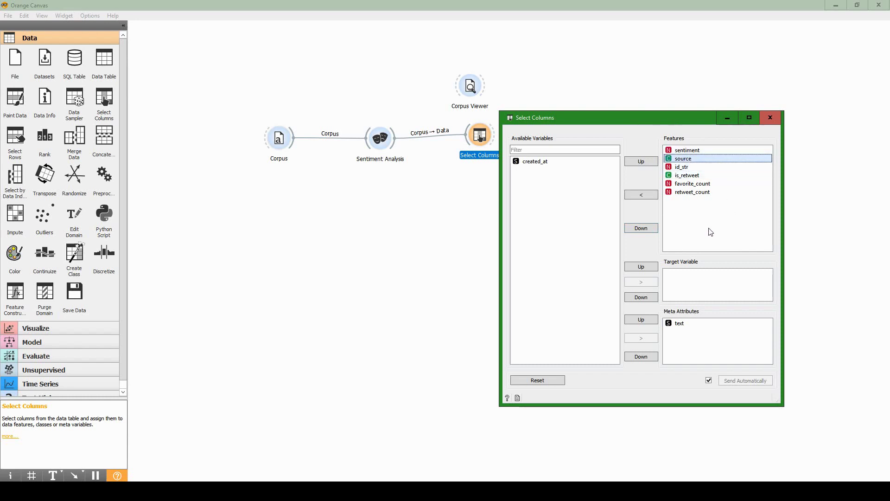
{"action": "left_click", "coordinate": [696, 193], "text": "shift"}
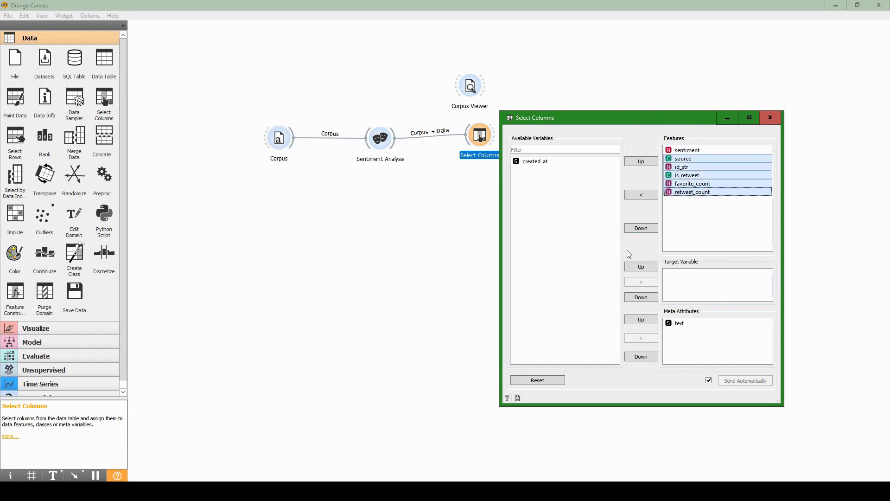
{"action": "left_click", "coordinate": [685, 160]}
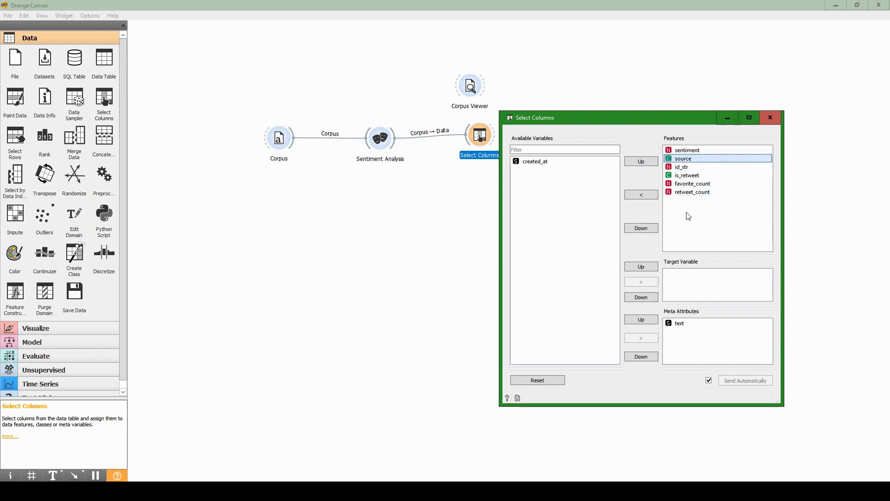
{"action": "left_click", "coordinate": [700, 193], "text": "shift"}
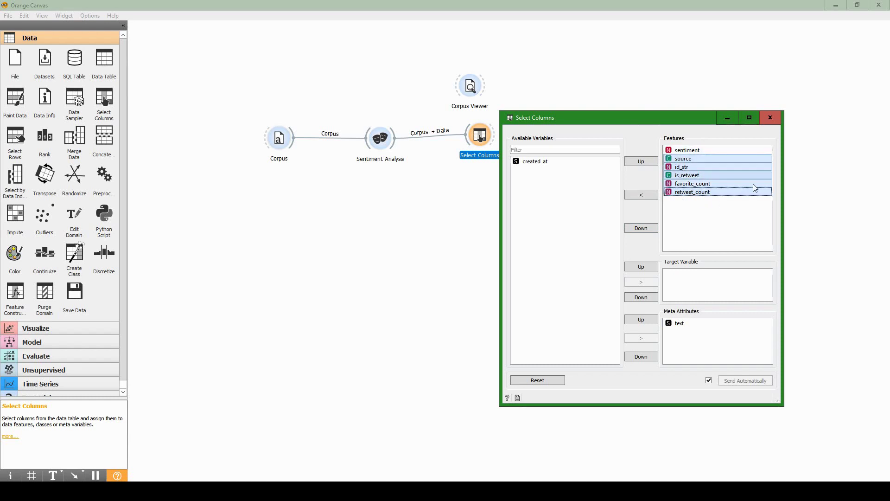
{"action": "left_click", "coordinate": [645, 195]}
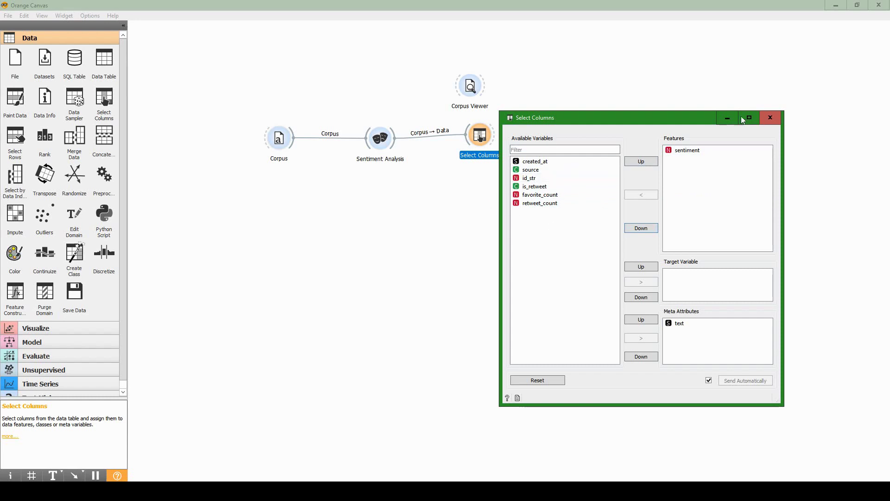
Place Preprocess Text and Word Cloud from Text Mining, linking Select Columns into Preprocess Text.
{"action": "left_click", "coordinate": [769, 118]}
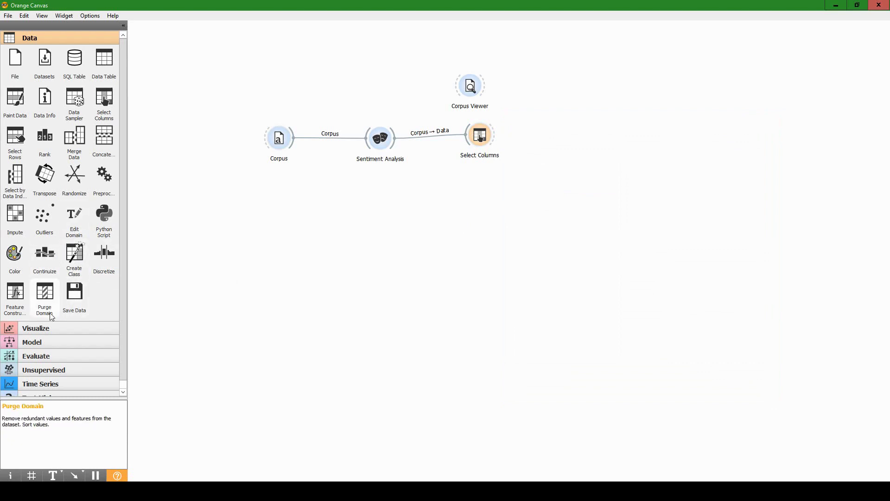
{"action": "scroll", "coordinate": [48, 395], "scroll_direction": "down", "scroll_amount": 1}
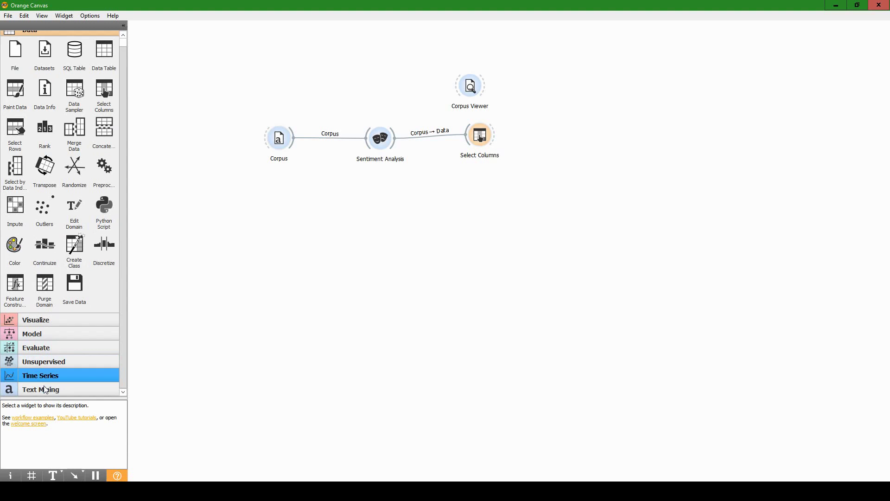
{"action": "left_click", "coordinate": [43, 391]}
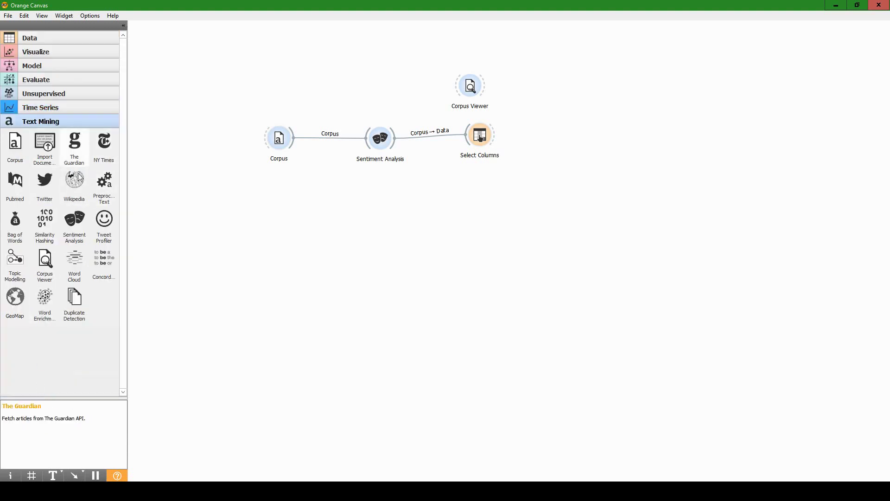
{"action": "left_click_drag", "start_coordinate": [105, 182], "coordinate": [535, 101]}
{"action": "left_click_drag", "start_coordinate": [75, 259], "coordinate": [592, 60]}
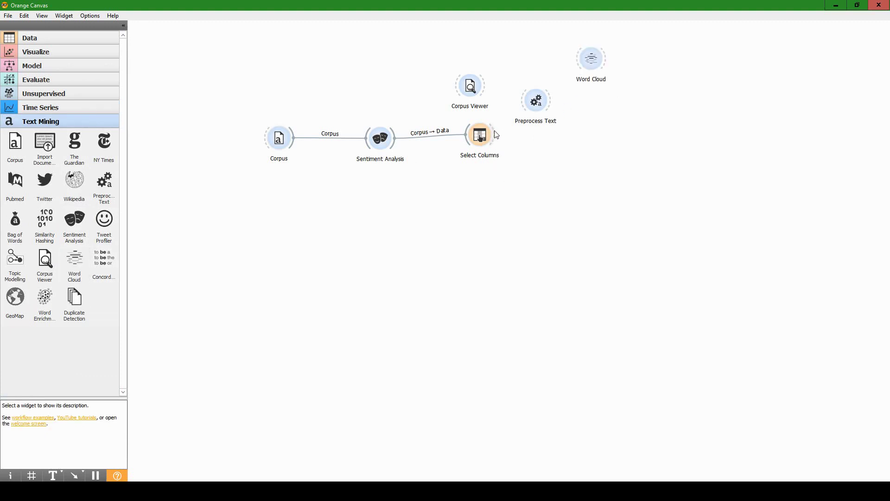
{"action": "left_click_drag", "start_coordinate": [496, 135], "coordinate": [529, 104]}
In Preprocess Text, toggle URL removal and tokenization, ending with URLs removed and Tweet tokenization.
{"action": "double_click", "coordinate": [529, 105]}
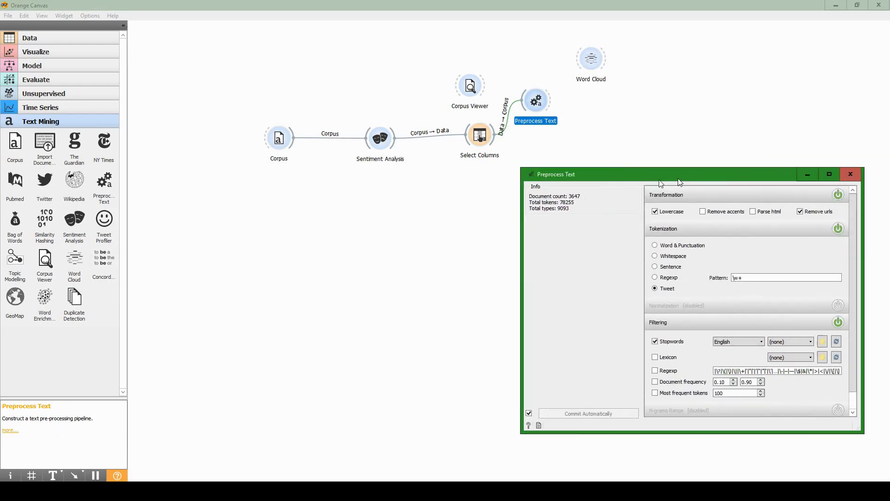
{"action": "left_click_drag", "start_coordinate": [676, 175], "coordinate": [536, 193]}
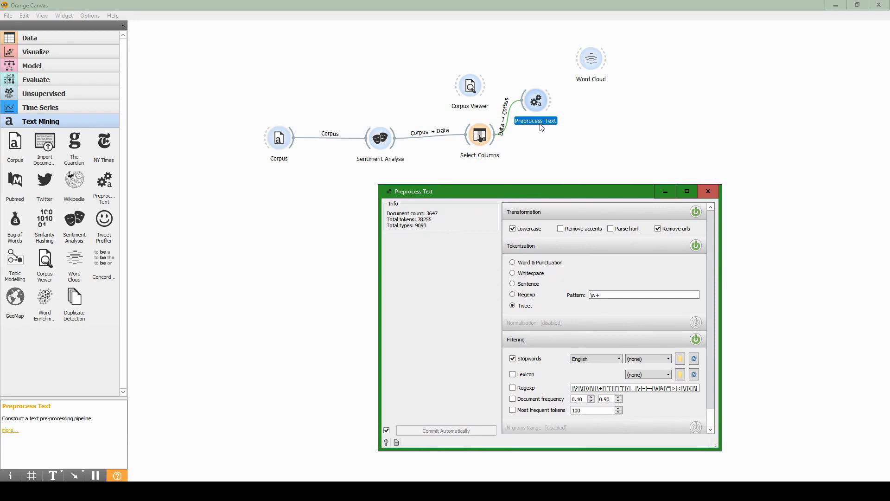
{"action": "left_click", "coordinate": [676, 229]}
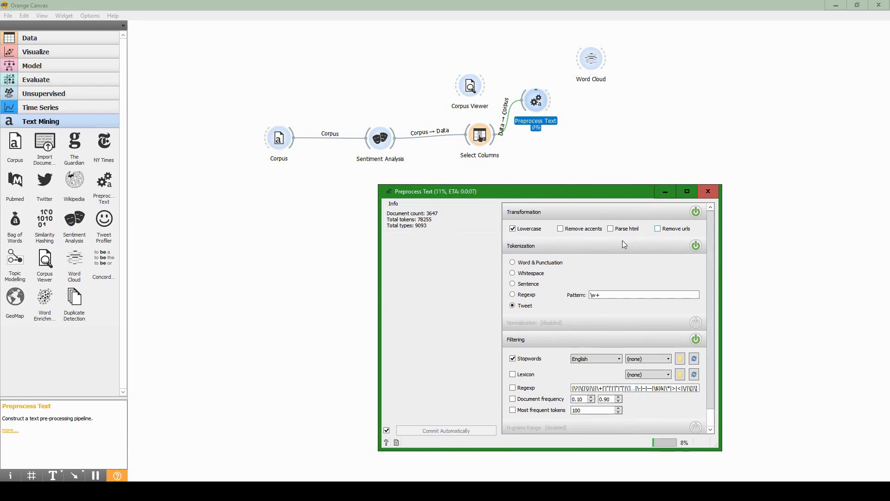
{"action": "left_click", "coordinate": [513, 263]}
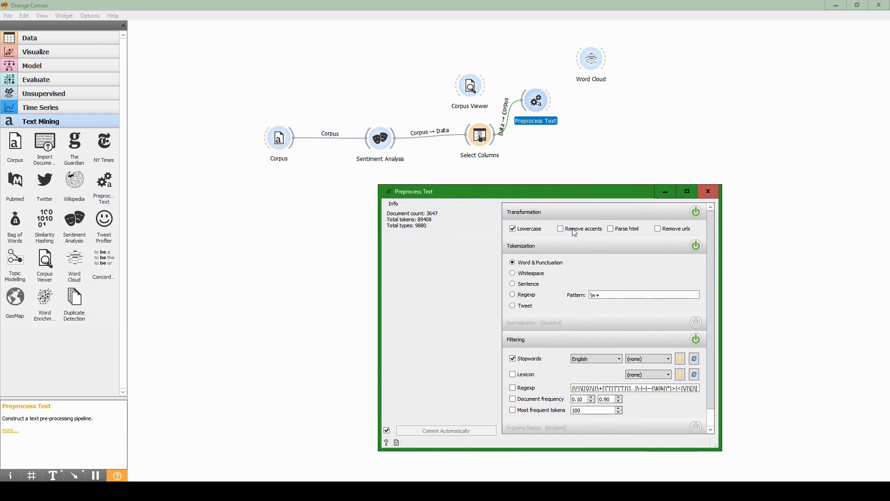
{"action": "left_click", "coordinate": [657, 229]}
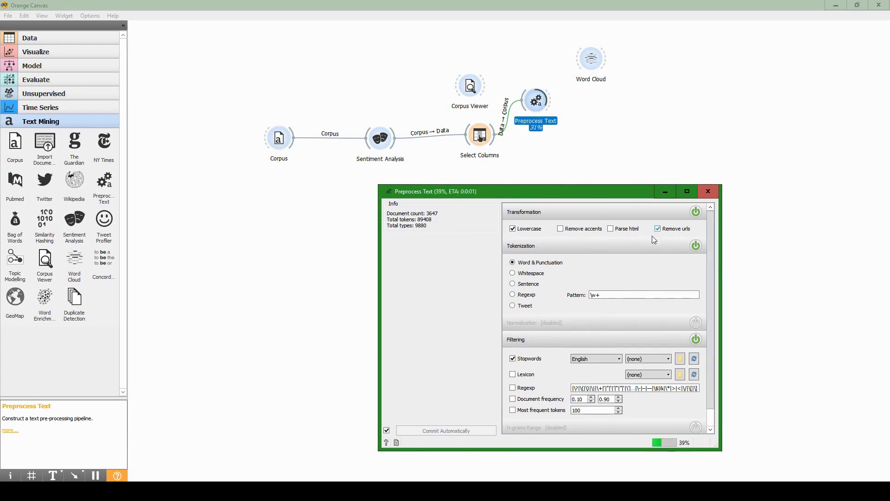
{"action": "left_click", "coordinate": [512, 306]}
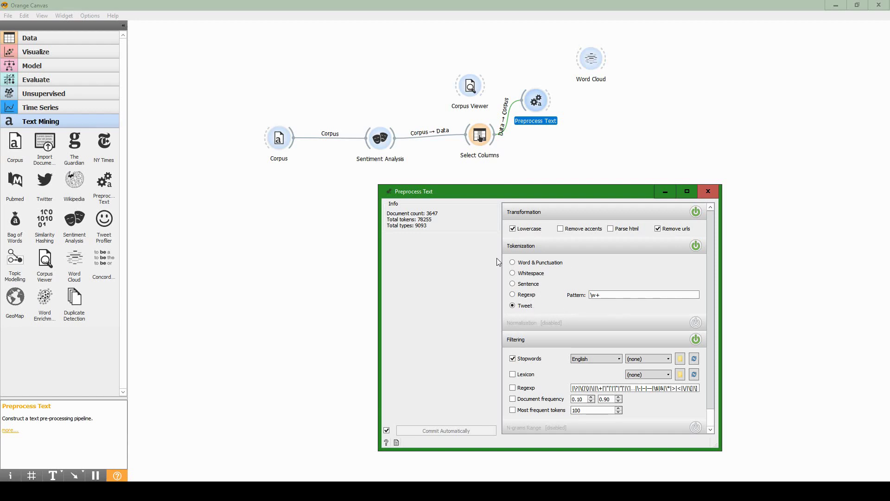
Close Preprocess Text and connect its corpus output to Word Cloud.
{"action": "left_click", "coordinate": [714, 193]}
{"action": "left_click", "coordinate": [653, 146]}
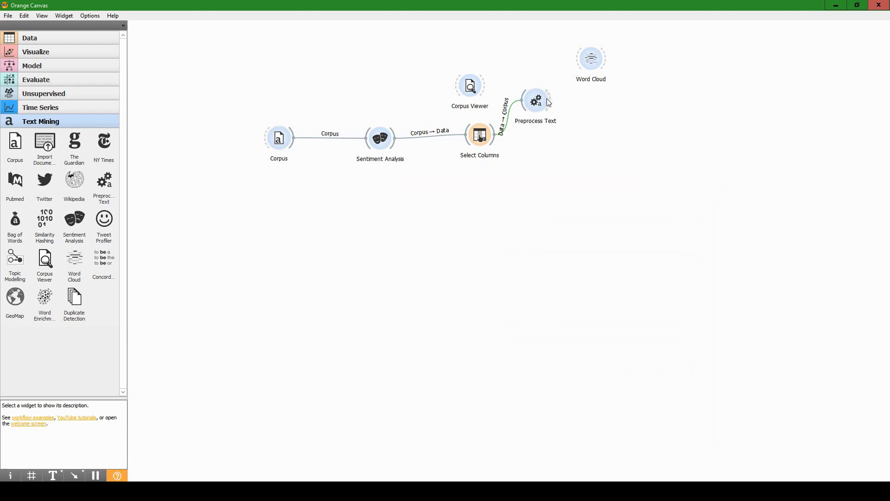
{"action": "left_click_drag", "start_coordinate": [551, 103], "coordinate": [597, 98]}
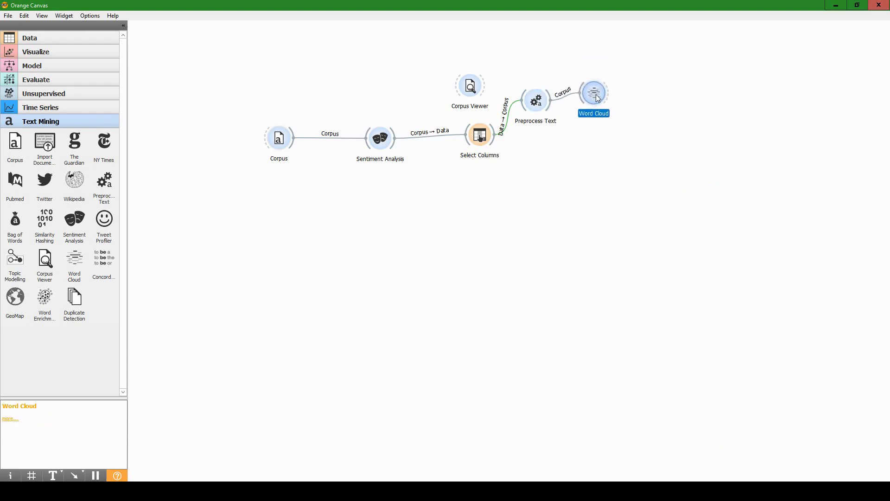
View the Word Cloud of 3647 tweets and 9093 words, briefly highlighting then clearing the top-weighted words.
{"action": "double_click", "coordinate": [597, 97]}
{"action": "left_click_drag", "start_coordinate": [589, 134], "coordinate": [313, 88]}
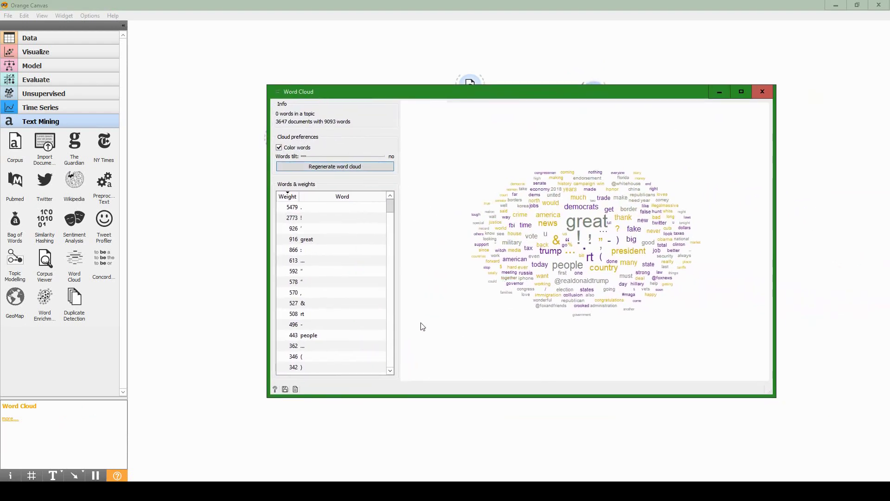
{"action": "left_click_drag", "start_coordinate": [309, 212], "coordinate": [319, 326]}
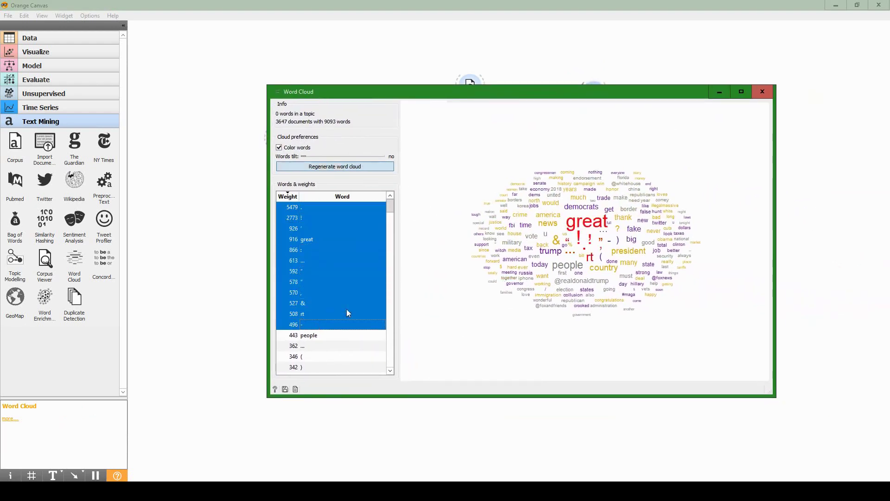
{"action": "left_click", "coordinate": [592, 223]}
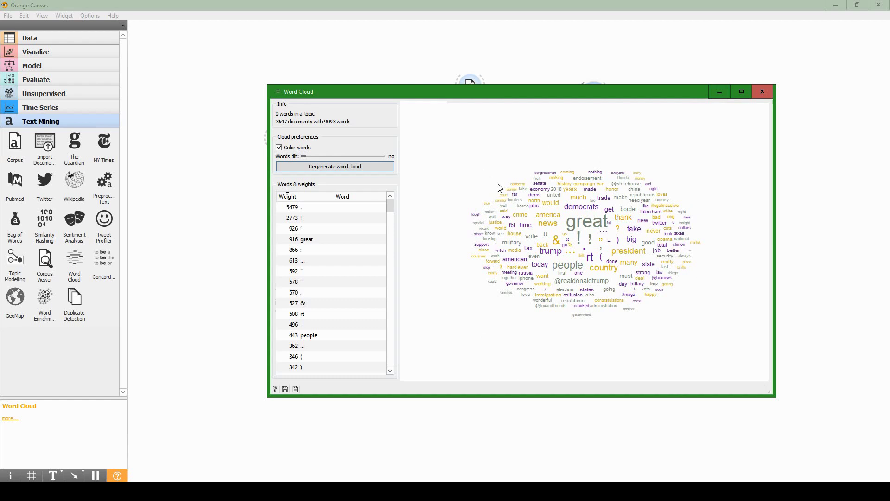
Close Word Cloud, add a Heat Map below it and feed it Select Columns data.
{"action": "left_click", "coordinate": [767, 91]}
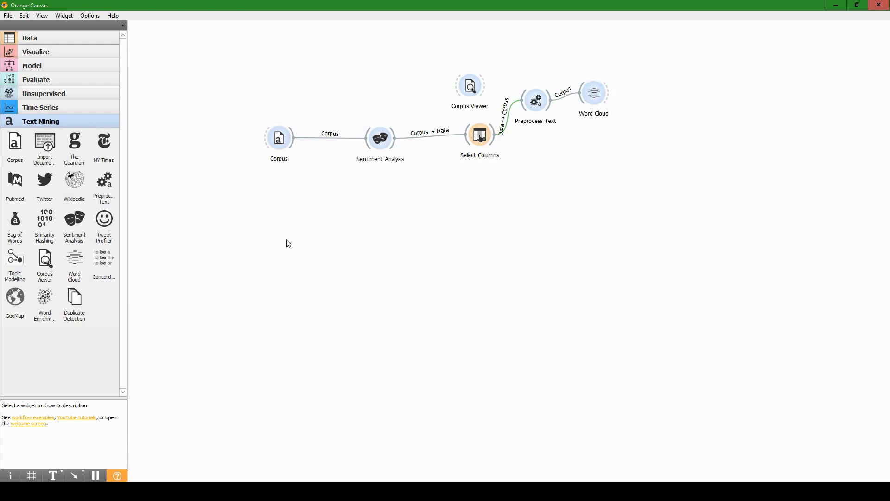
{"action": "left_click", "coordinate": [38, 55]}
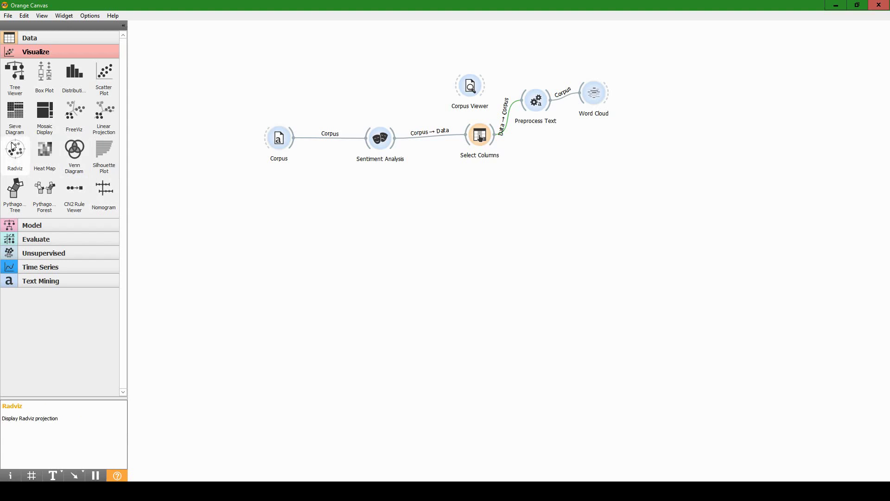
{"action": "left_click", "coordinate": [49, 160]}
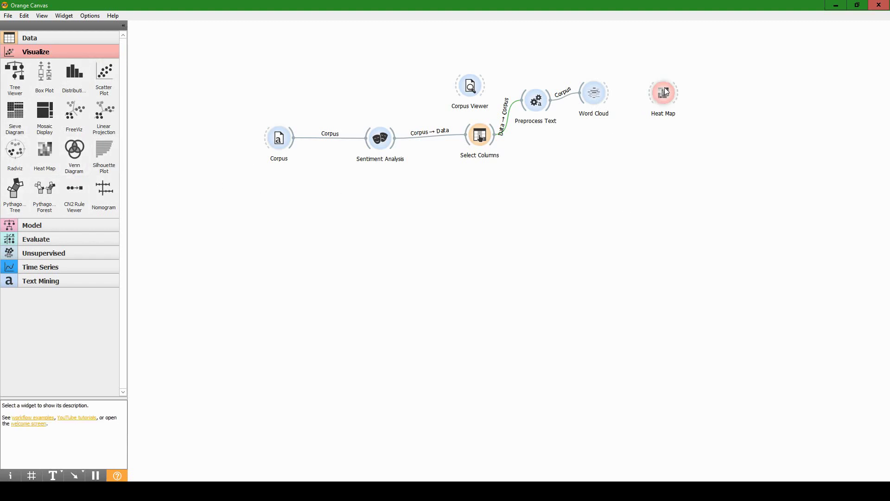
{"action": "left_click_drag", "start_coordinate": [665, 91], "coordinate": [602, 155]}
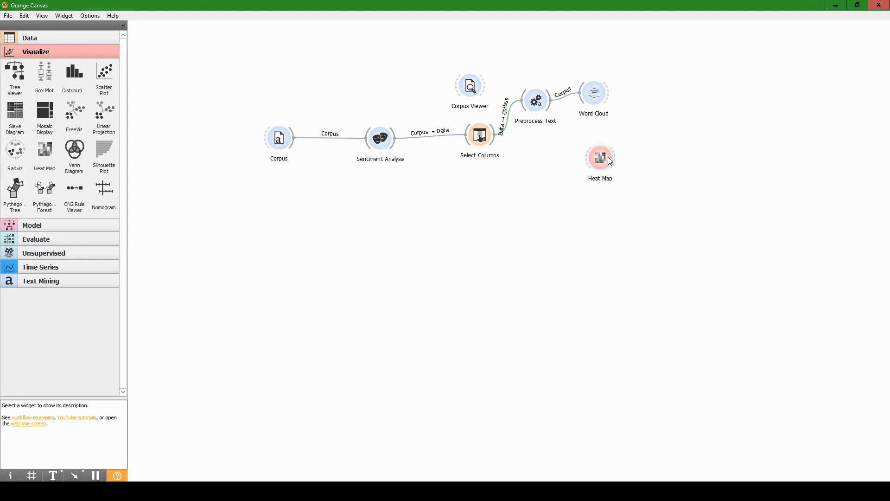
{"action": "left_click_drag", "start_coordinate": [497, 147], "coordinate": [584, 169]}
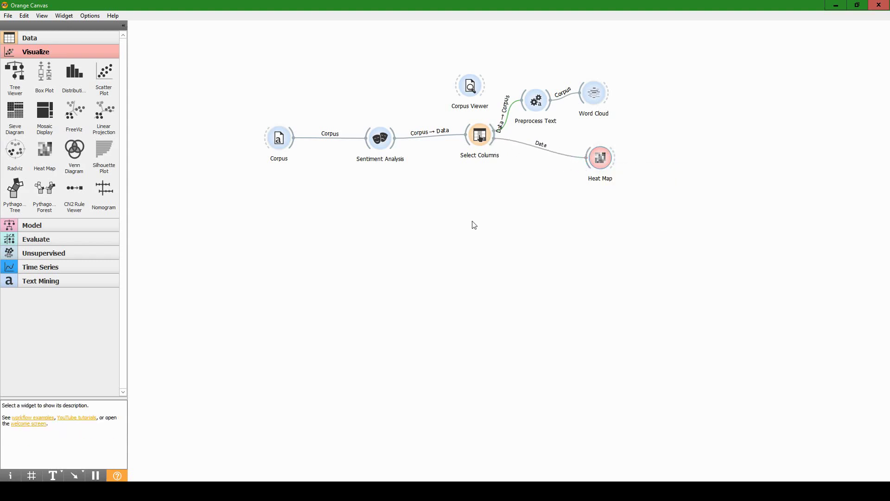
Place Corpus Viewer right of Heat Map and send it the heat map's selected data.
{"action": "left_click", "coordinate": [30, 280]}
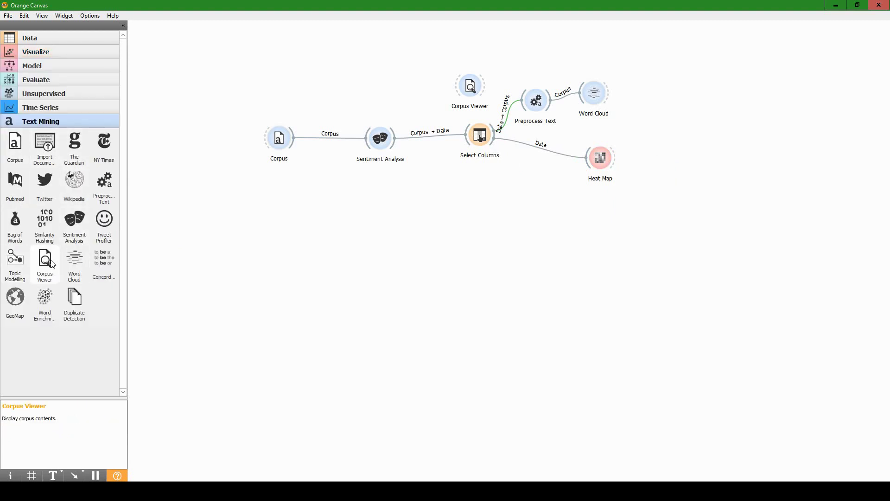
{"action": "left_click_drag", "start_coordinate": [470, 89], "coordinate": [684, 231]}
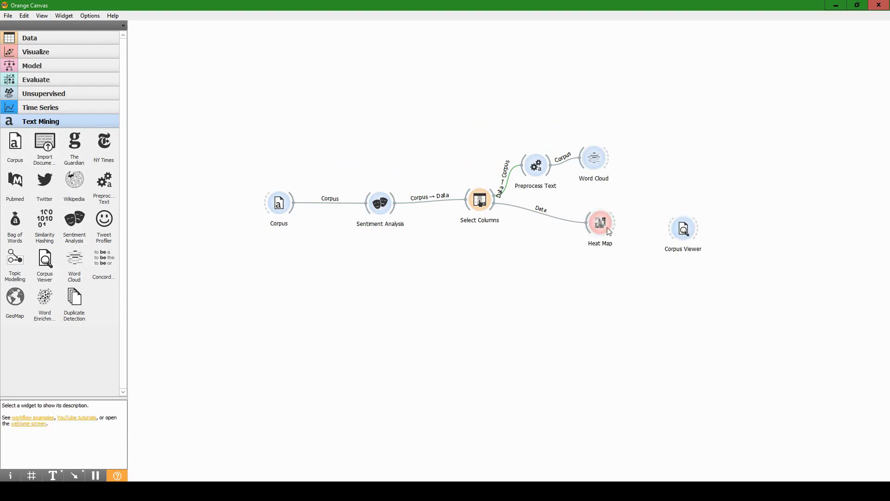
{"action": "left_click_drag", "start_coordinate": [617, 227], "coordinate": [678, 237]}
Keep the Heat Map on the Blue-Yellow palette with rows merged by k-means into 50 clusters.
{"action": "double_click", "coordinate": [602, 227]}
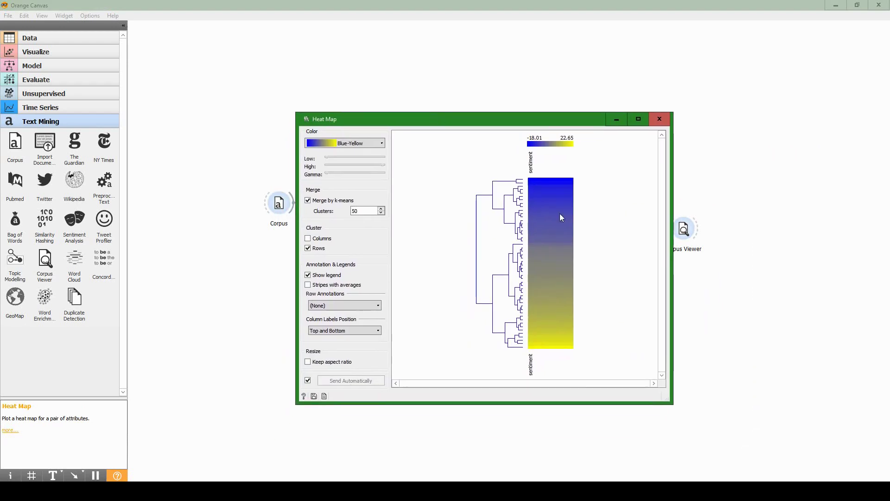
{"action": "left_click", "coordinate": [308, 199]}
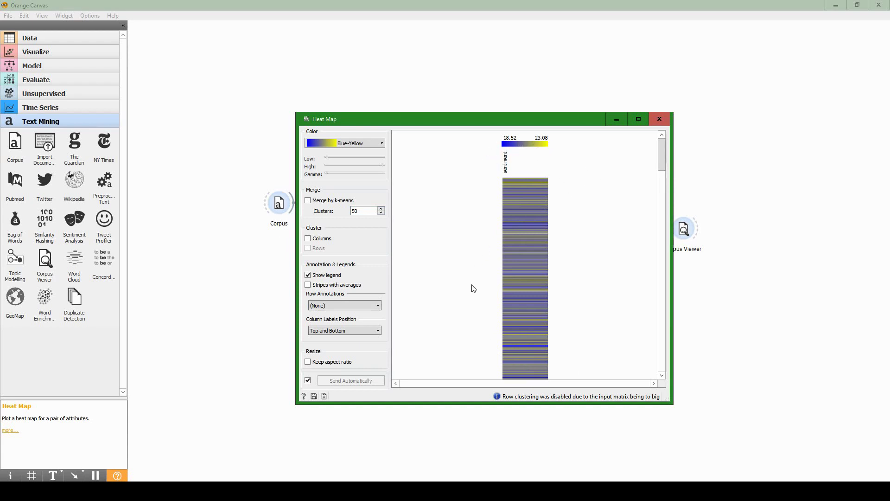
{"action": "left_click", "coordinate": [349, 144]}
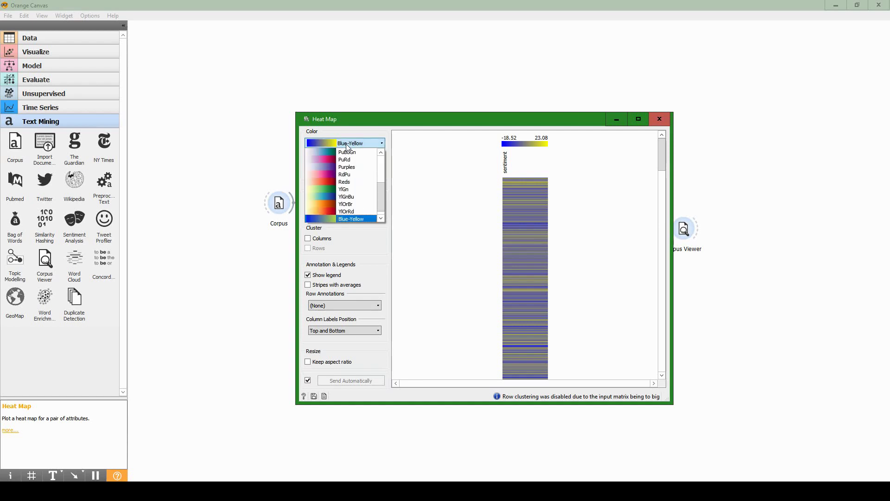
{"action": "left_click", "coordinate": [348, 146]}
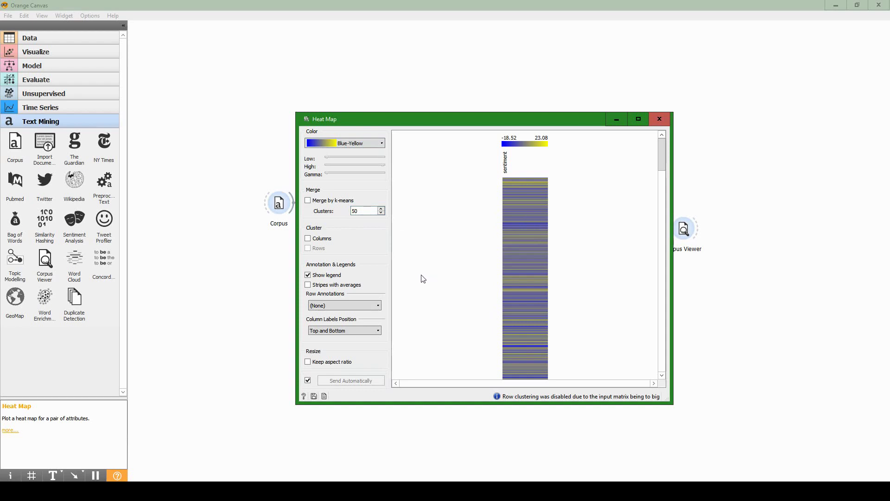
{"action": "left_click", "coordinate": [316, 203]}
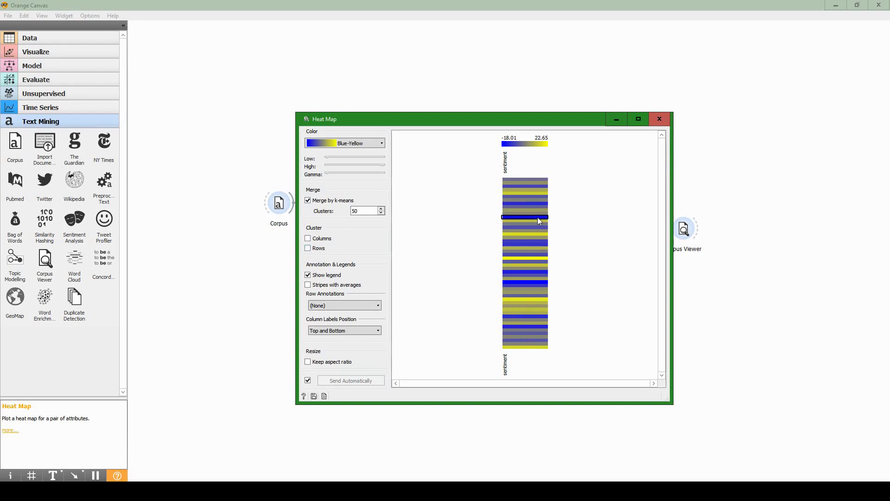
Try selecting various individual rows and ranges of the unclustered heat map.
{"action": "left_click", "coordinate": [525, 300]}
{"action": "mouse_move", "coordinate": [528, 355]}
{"action": "left_mouse_down"}
{"action": "mouse_move", "coordinate": [516, 191]}
{"action": "mouse_move", "coordinate": [532, 294]}
{"action": "mouse_move", "coordinate": [527, 376]}
{"action": "mouse_move", "coordinate": [522, 353]}
{"action": "left_mouse_up"}
{"action": "left_click", "coordinate": [525, 317]}
{"action": "left_click", "coordinate": [525, 218]}
{"action": "left_click", "coordinate": [524, 179]}
{"action": "left_click", "coordinate": [523, 237]}
{"action": "left_click", "coordinate": [524, 223]}
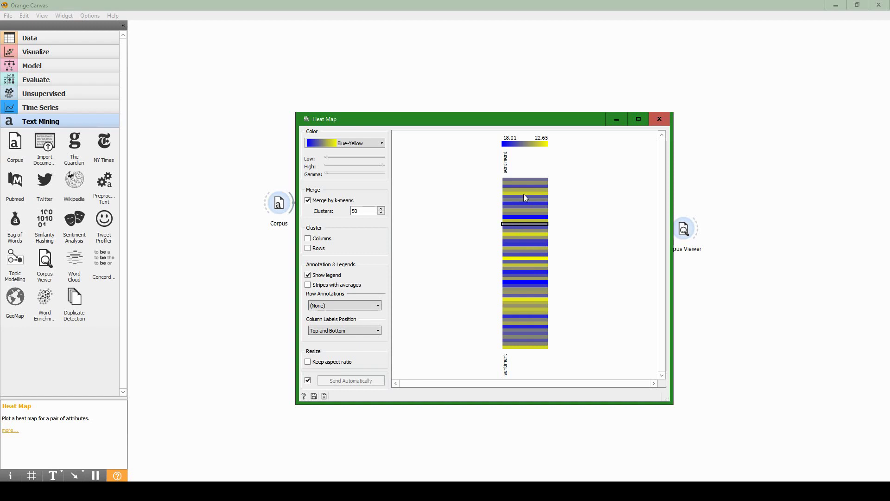
Cluster the heat map rows, dismiss the Unexpected Error, and select the single top row.
{"action": "left_click", "coordinate": [308, 249]}
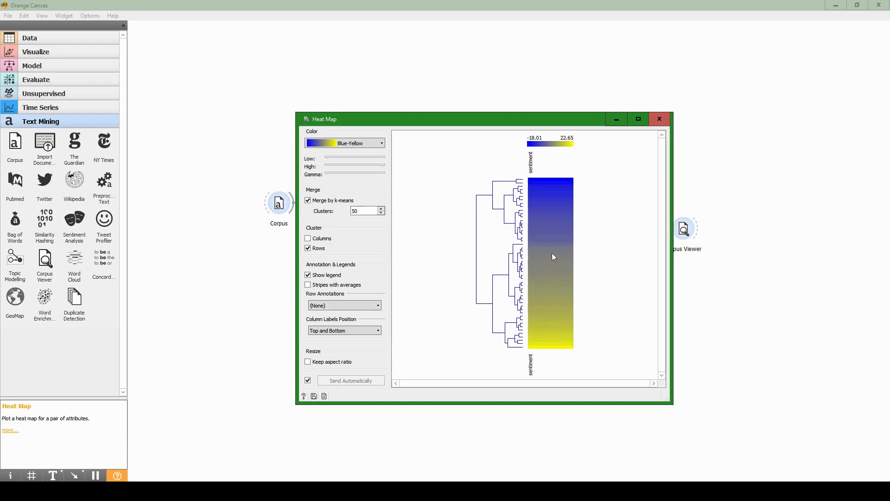
{"action": "left_click_drag", "start_coordinate": [553, 256], "coordinate": [552, 355]}
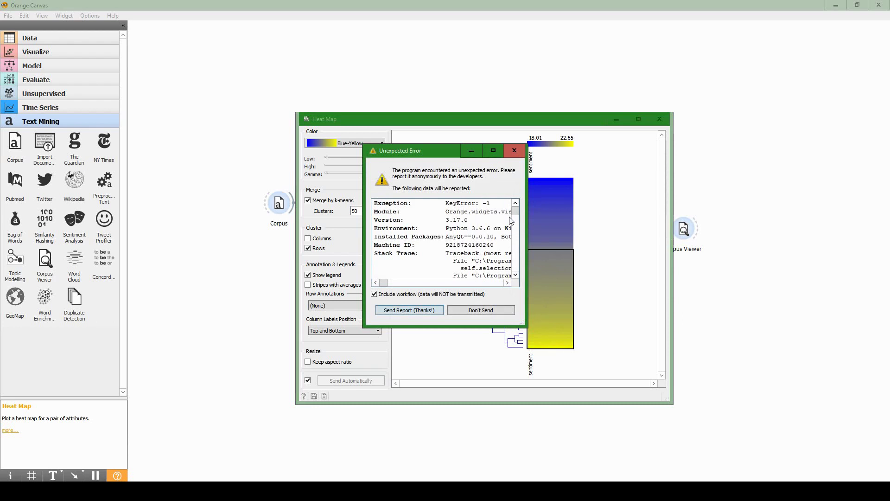
{"action": "left_click", "coordinate": [512, 151]}
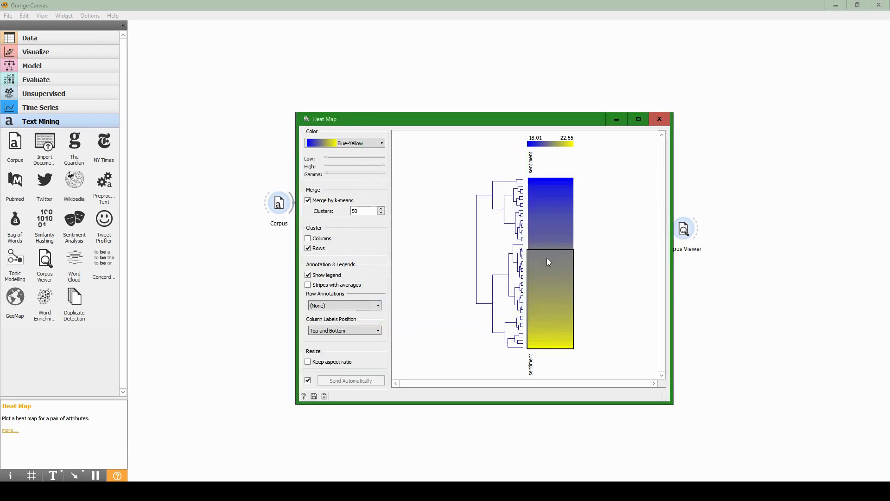
{"action": "left_click_drag", "start_coordinate": [538, 238], "coordinate": [541, 182]}
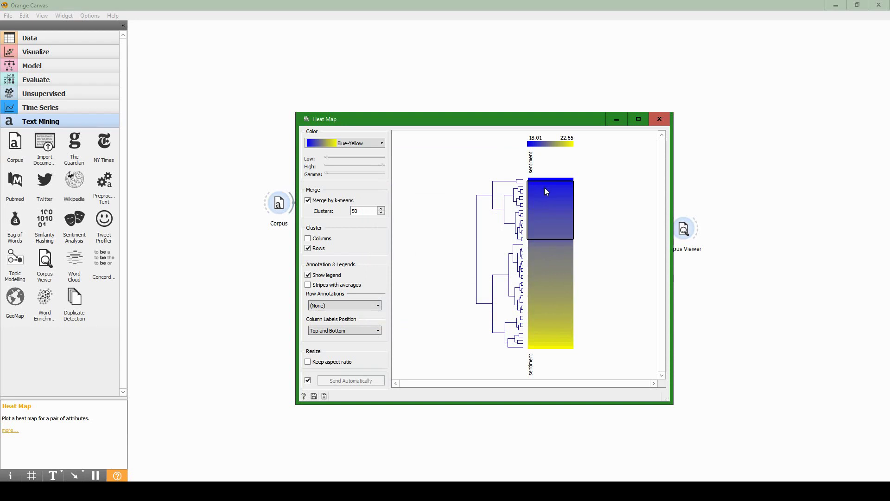
{"action": "left_click", "coordinate": [545, 187]}
Drag-select the top several deep blue rows, starting from the top row of the heat map.
{"action": "mouse_move", "coordinate": [573, 293]}
{"action": "mouse_move", "coordinate": [559, 186]}
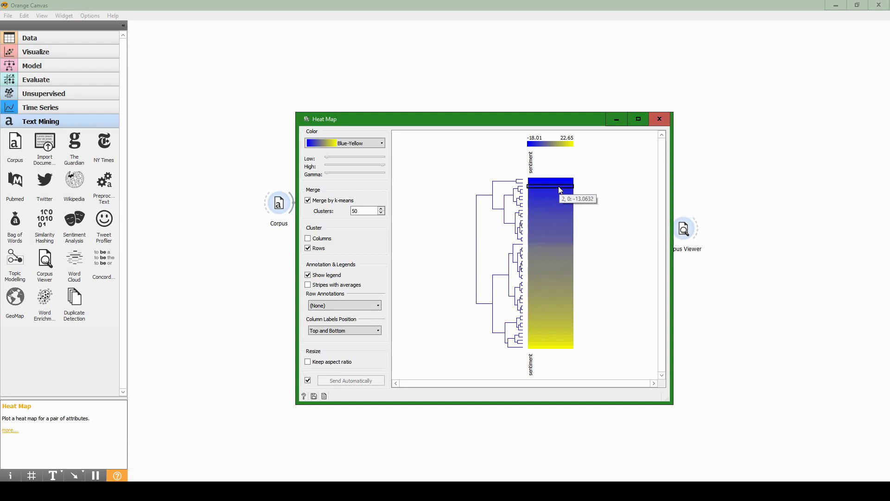
{"action": "left_click_drag", "start_coordinate": [561, 180], "coordinate": [559, 195]}
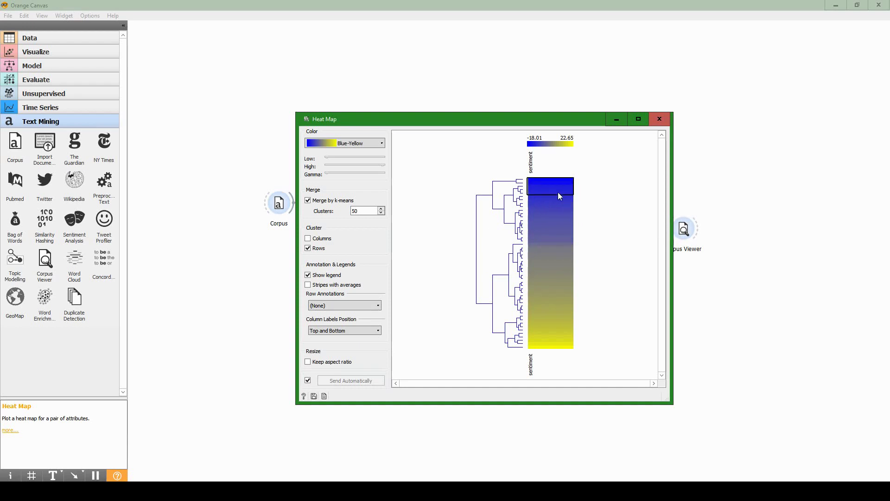
{"action": "left_click", "coordinate": [562, 181]}
{"action": "left_click_drag", "start_coordinate": [559, 182], "coordinate": [552, 205]}
Close Heat Map, read Documents 27 and 21 among the 33 tweets in Corpus Viewer, then close it.
{"action": "left_click", "coordinate": [666, 121]}
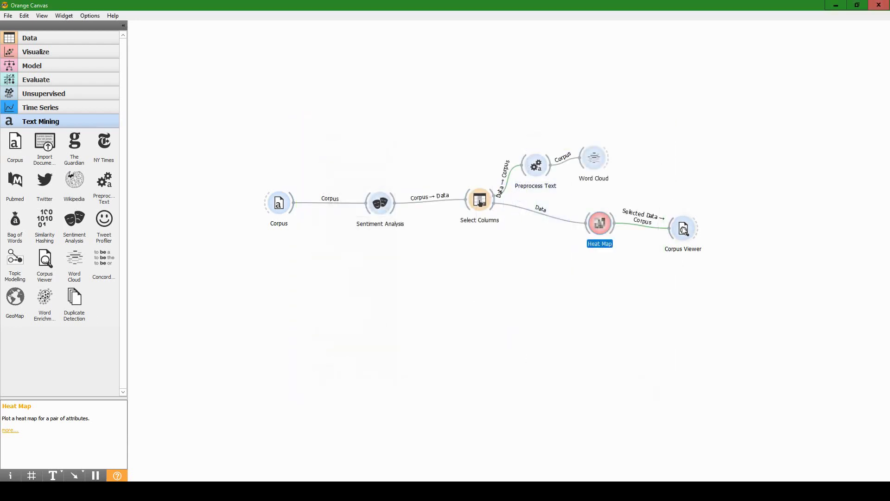
{"action": "double_click", "coordinate": [684, 229]}
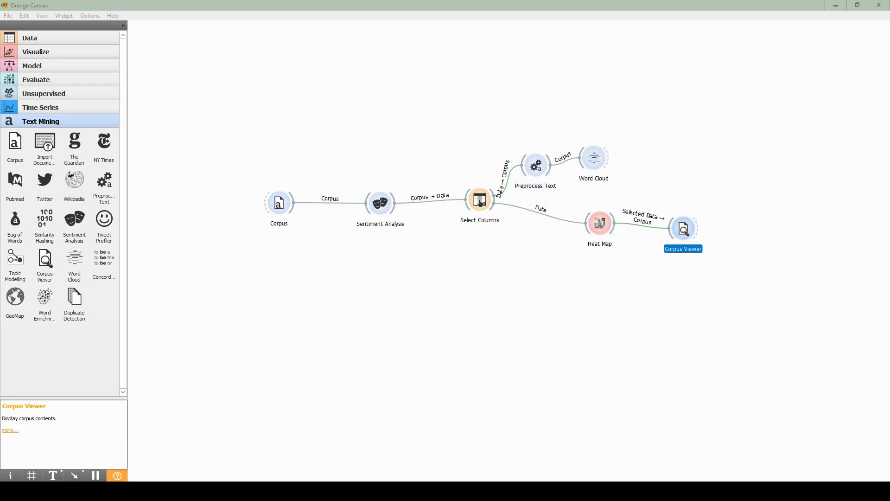
{"action": "left_click_drag", "start_coordinate": [501, 111], "coordinate": [412, 92]}
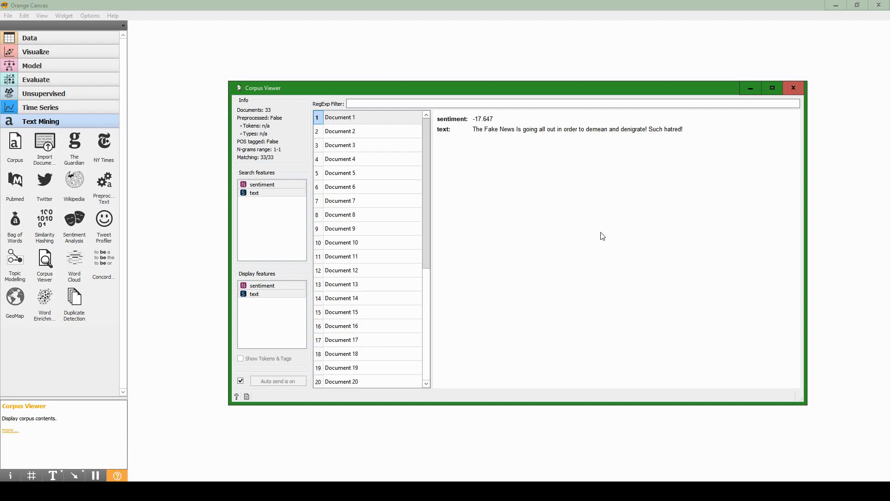
{"action": "scroll", "coordinate": [355, 222], "scroll_direction": "down", "scroll_amount": 5}
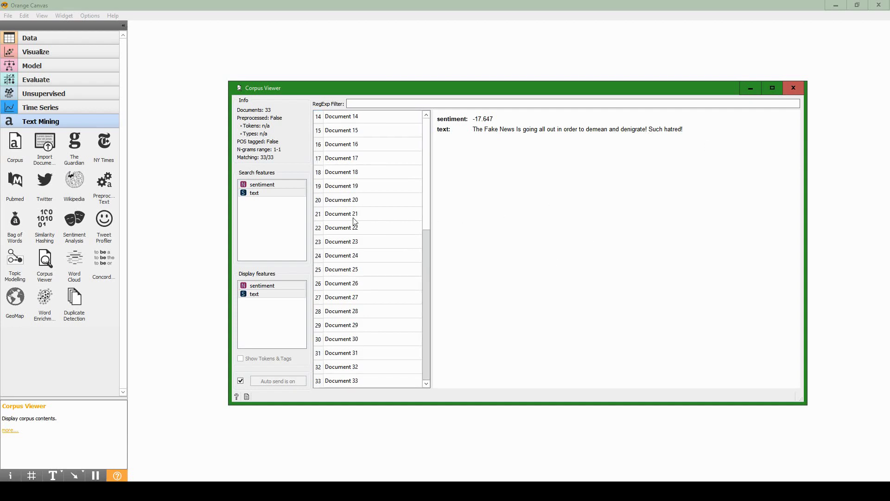
{"action": "left_click", "coordinate": [362, 296]}
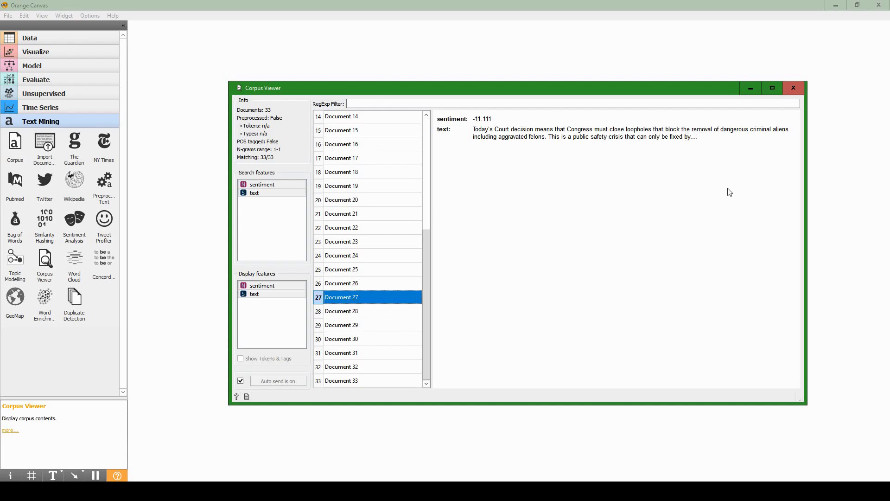
{"action": "left_click", "coordinate": [355, 214]}
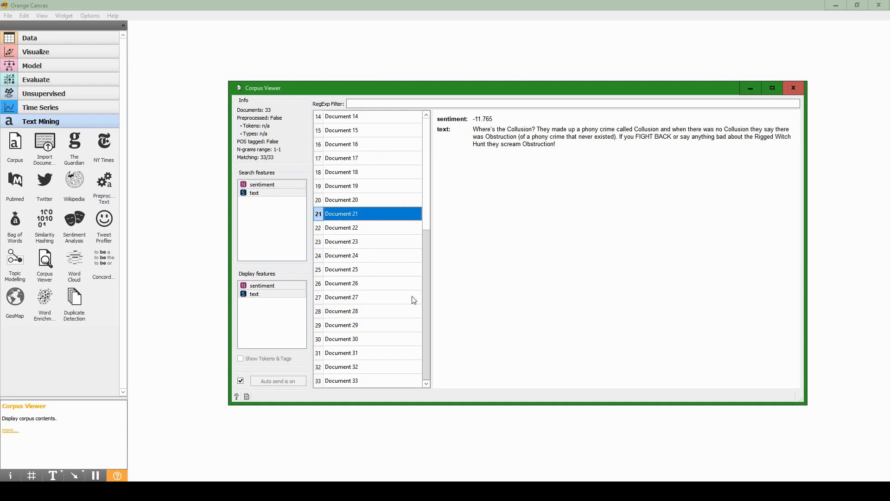
{"action": "left_click", "coordinate": [792, 89]}
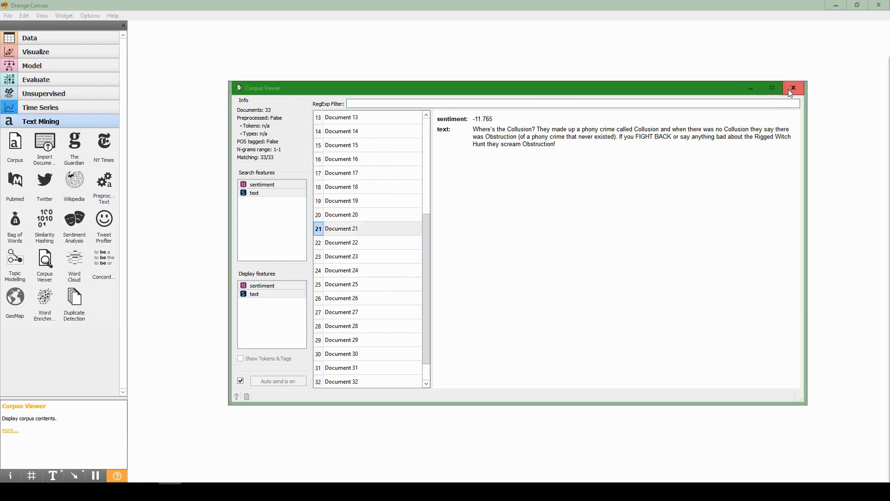
{"action": "left_click", "coordinate": [792, 88]}
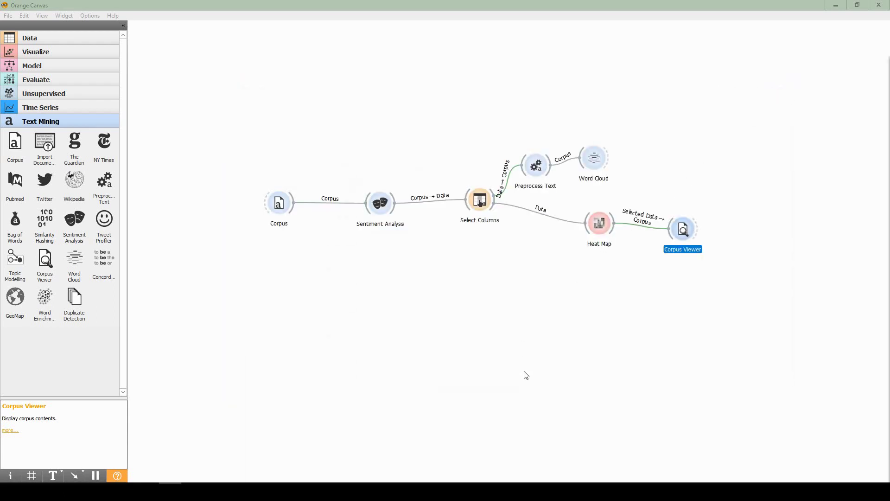